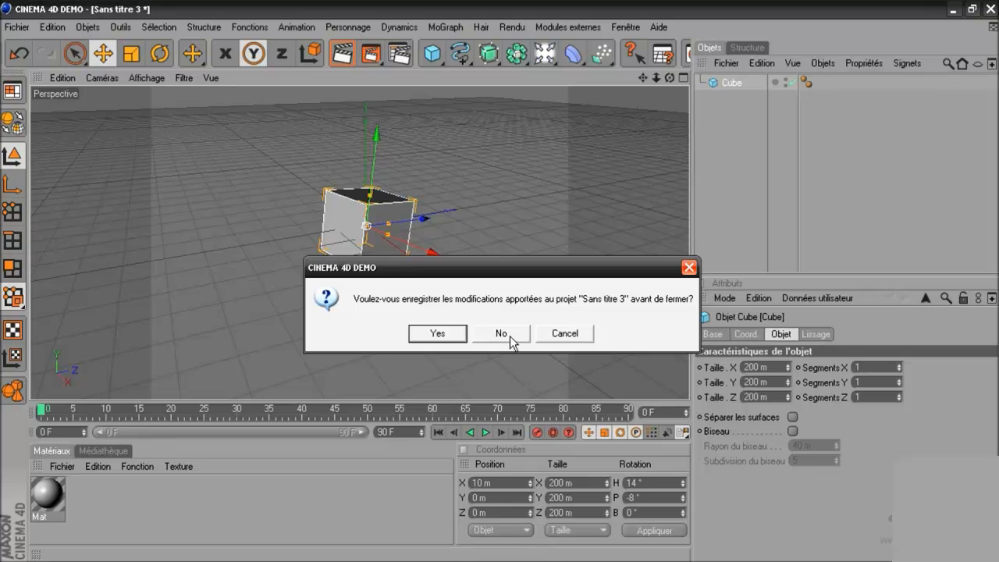
# - Close the current cube project without saving it and switch to the four-view layout
pyautogui.click(509, 336)
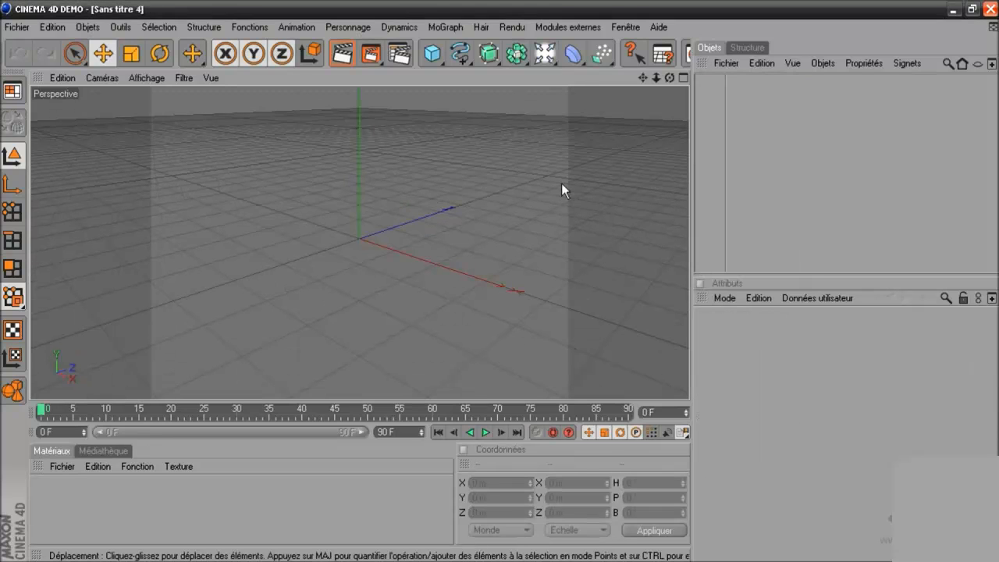
pyautogui.click(682, 78)
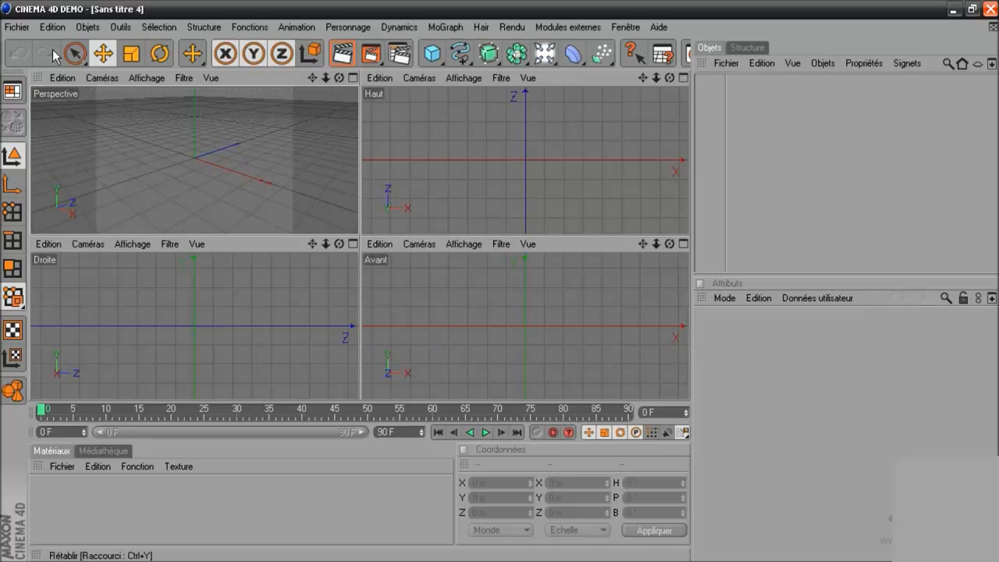
# - Open the general preferences (Préférences générales) and enlarge the window over the viewports
pyautogui.click(19, 28)
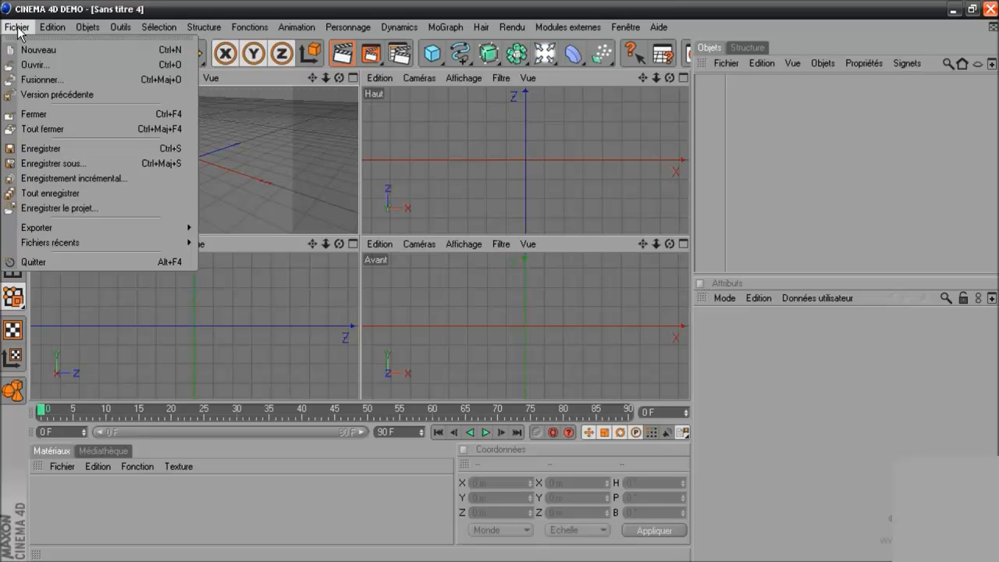
pyautogui.moveTo(41, 27)
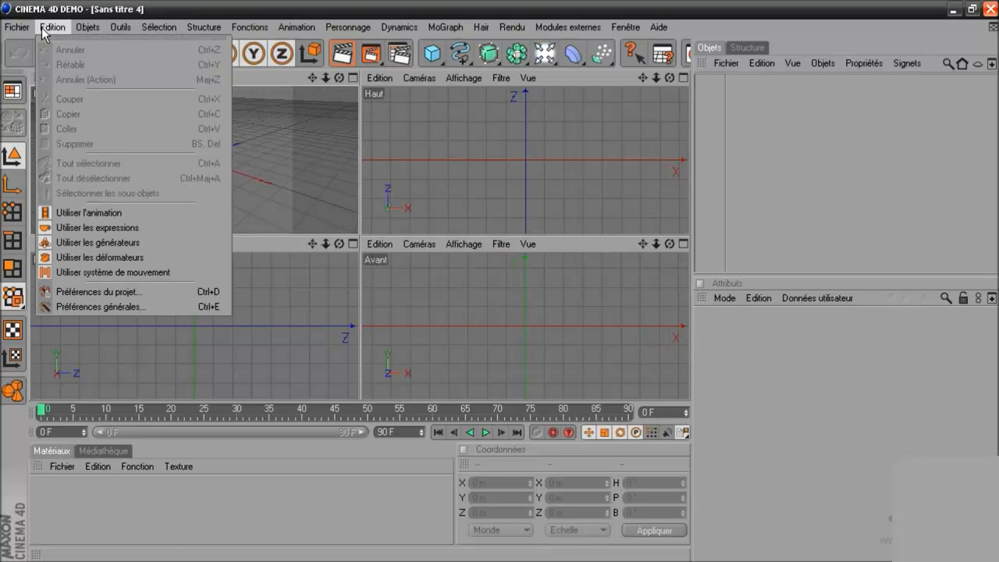
pyautogui.click(81, 308)
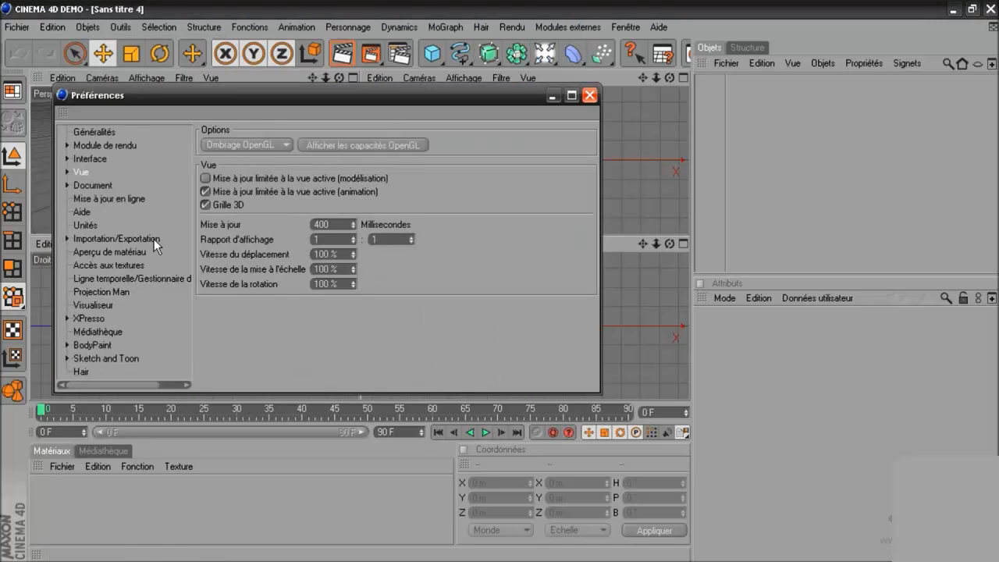
pyautogui.moveTo(169, 98); pyautogui.dragTo(189, 74)
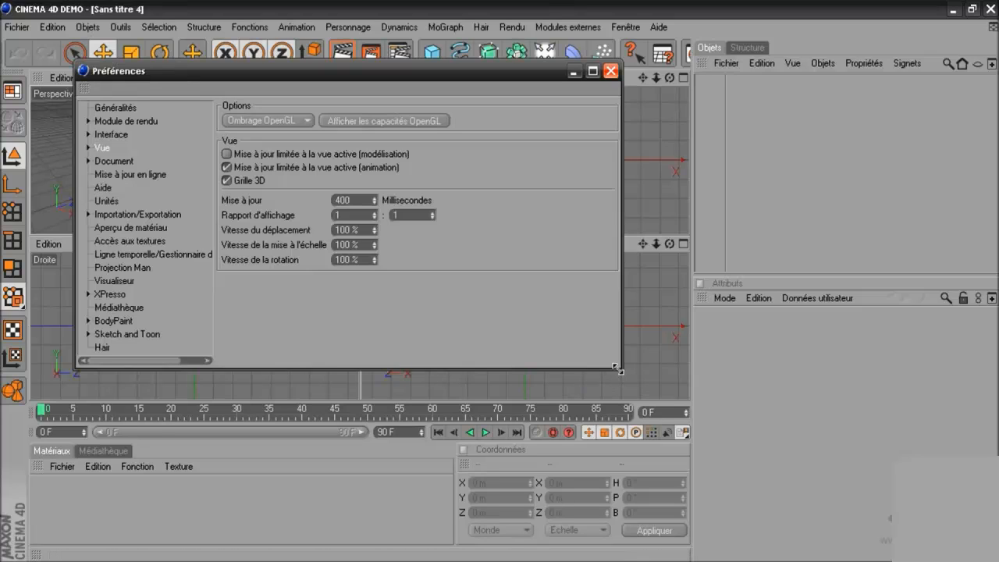
pyautogui.moveTo(605, 369); pyautogui.dragTo(678, 375)
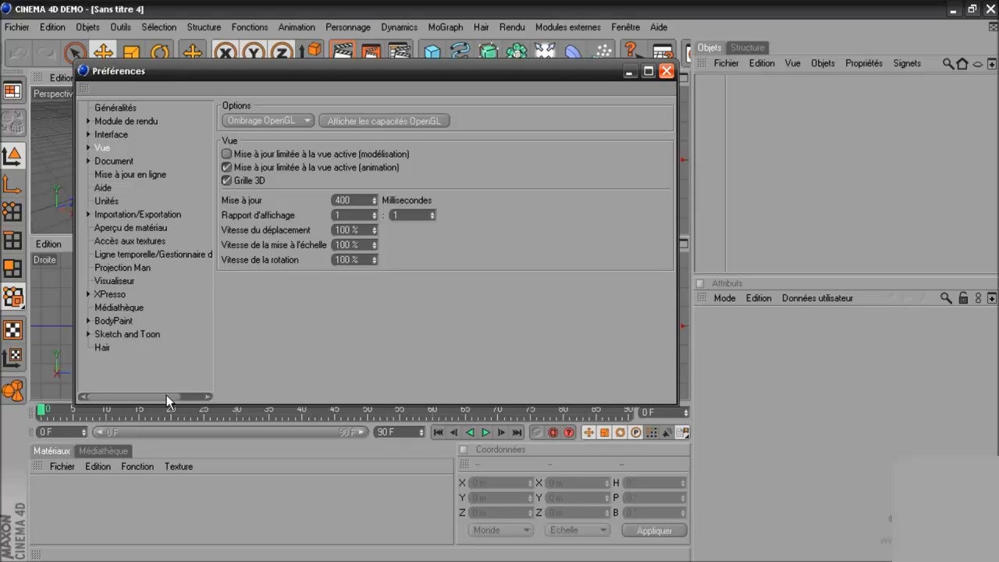
pyautogui.moveTo(166, 395)
pyautogui.mouseDown()
pyautogui.moveTo(191, 398)
pyautogui.moveTo(148, 398)
pyautogui.mouseUp()
# - Examine the preference categories from Généralités through Module de rendu, Interface, Vue and Document to Aide
pyautogui.click(110, 107)
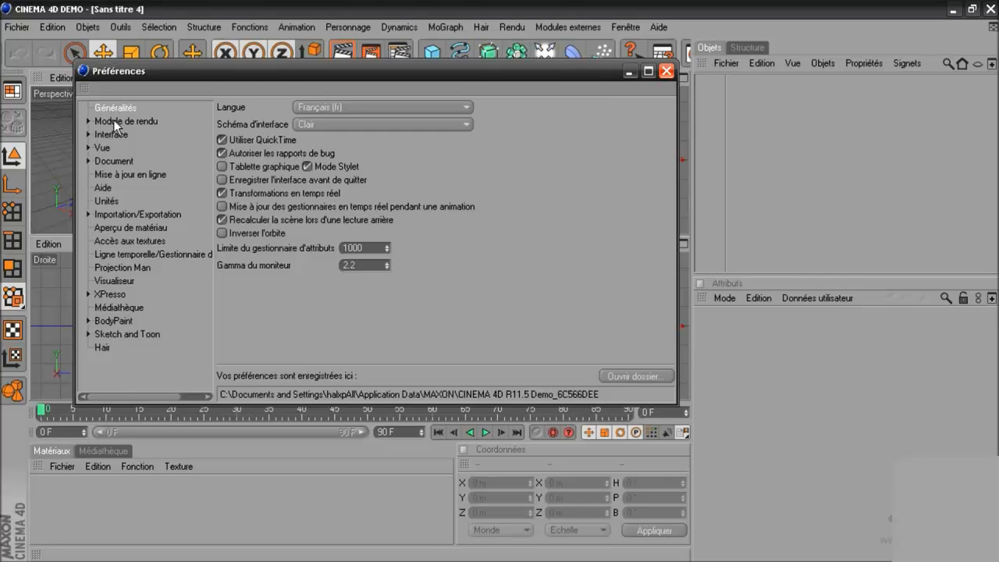
pyautogui.click(113, 121)
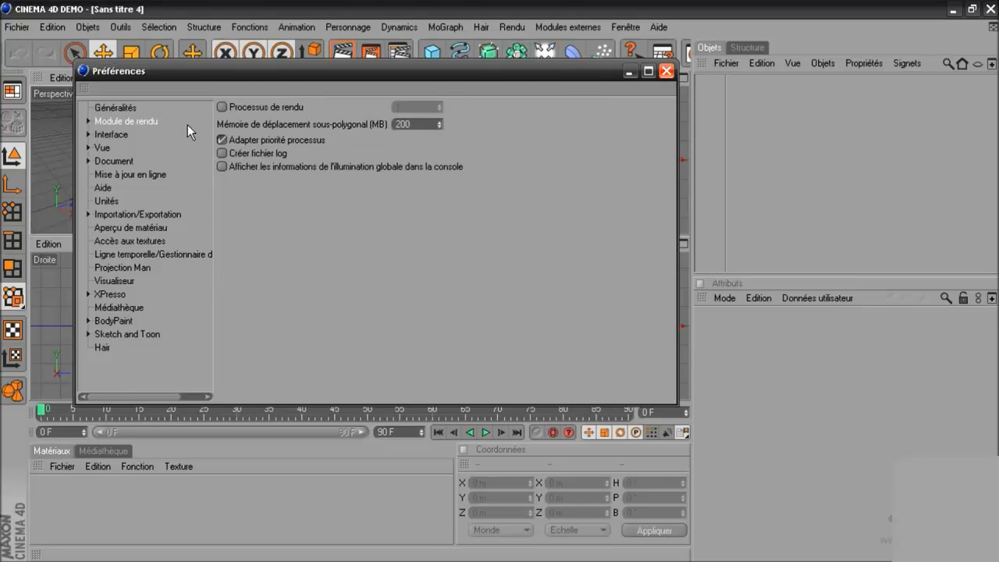
pyautogui.click(116, 135)
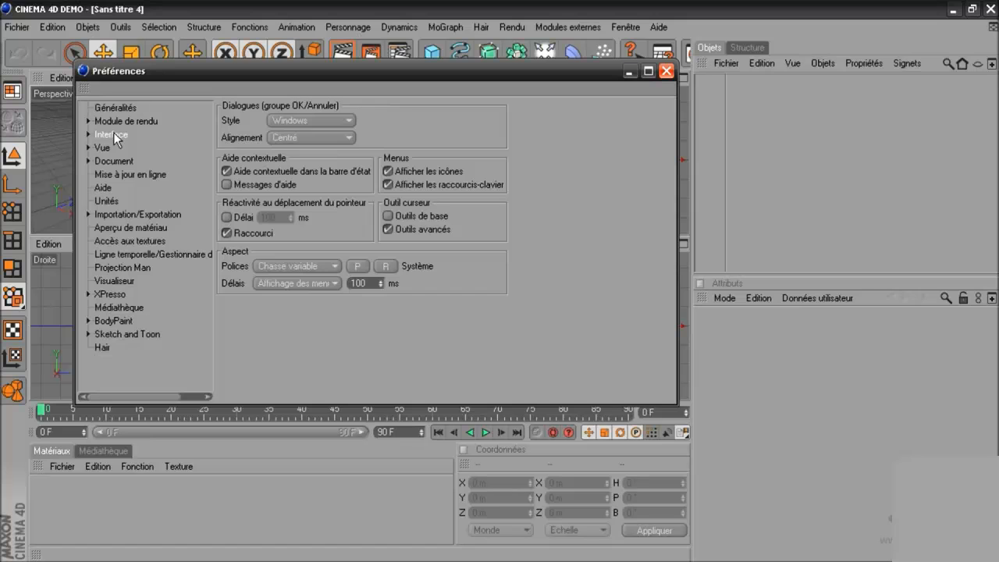
pyautogui.click(102, 148)
pyautogui.click(109, 161)
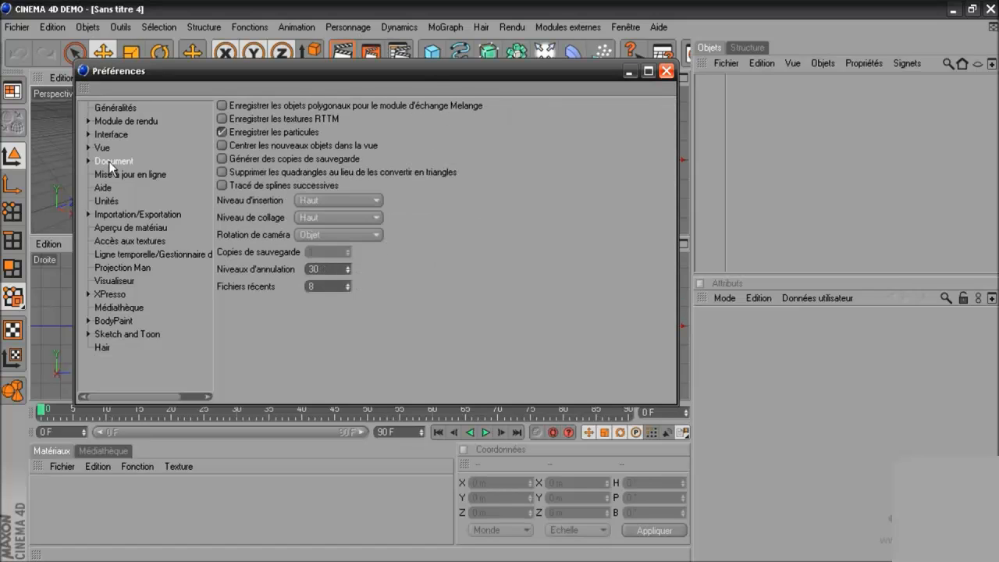
pyautogui.click(115, 175)
pyautogui.click(105, 190)
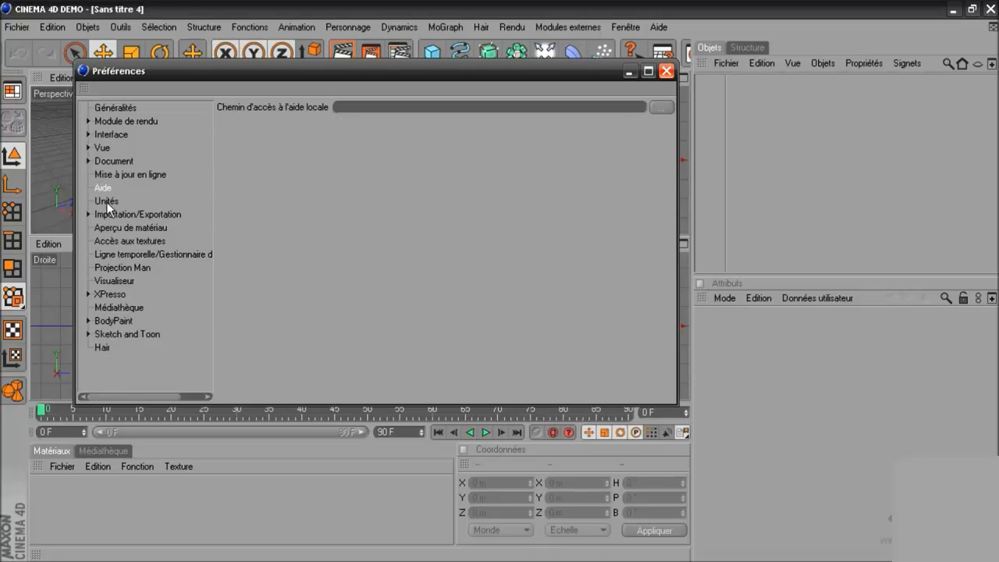
# - Set the base unit to Centimètre in the Unités preferences
pyautogui.click(107, 203)
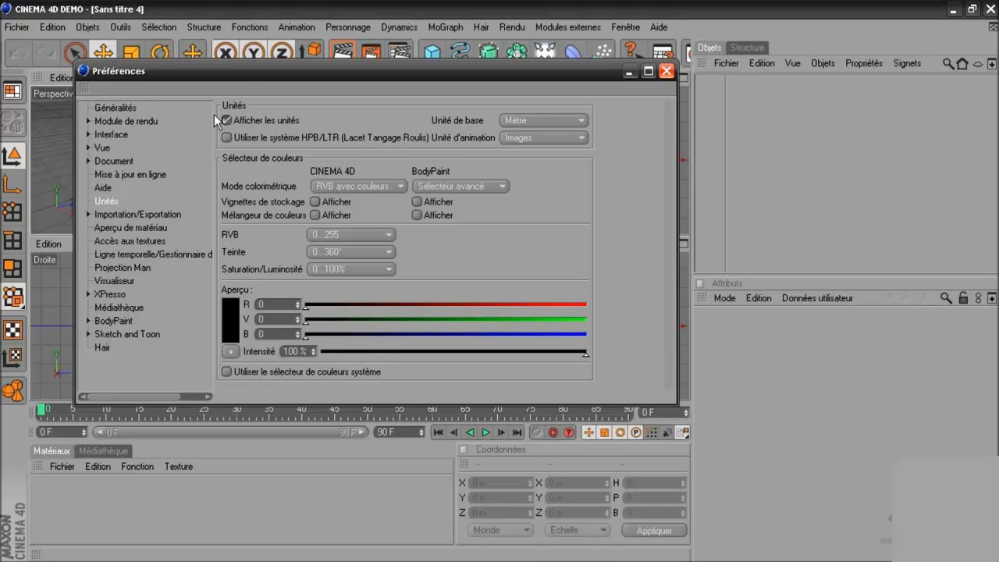
pyautogui.moveTo(235, 69); pyautogui.dragTo(249, 117)
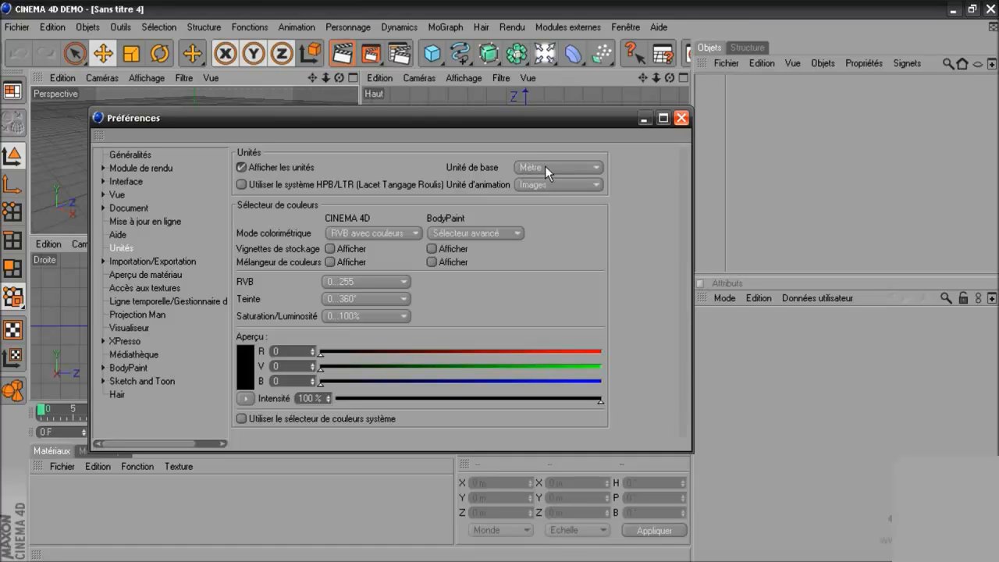
pyautogui.click(589, 166)
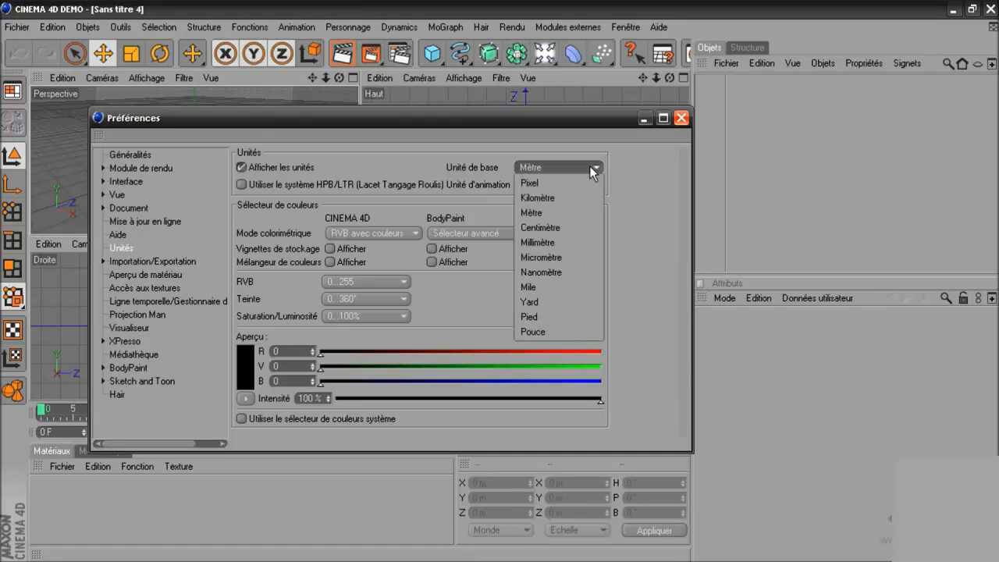
pyautogui.click(550, 228)
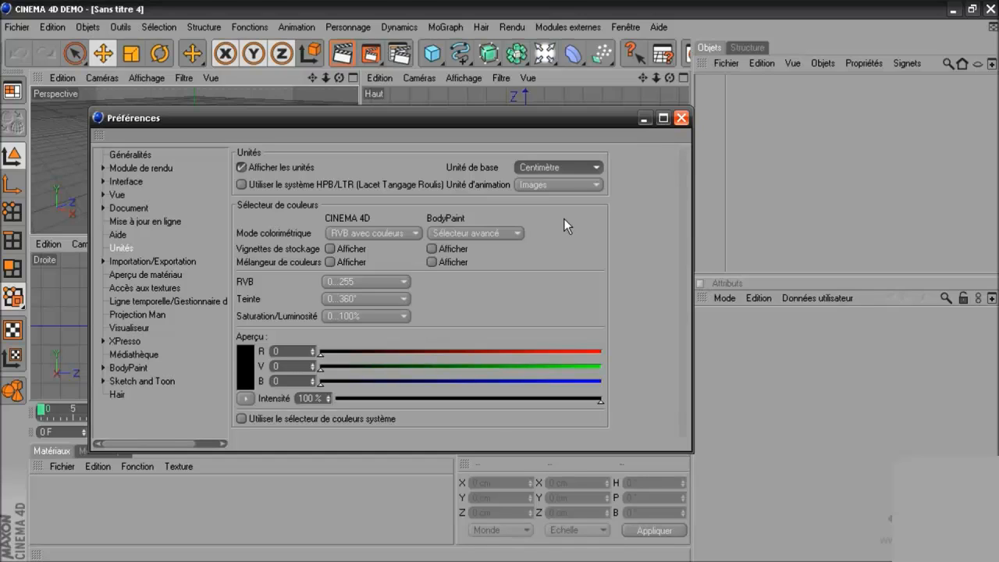
pyautogui.click(597, 168)
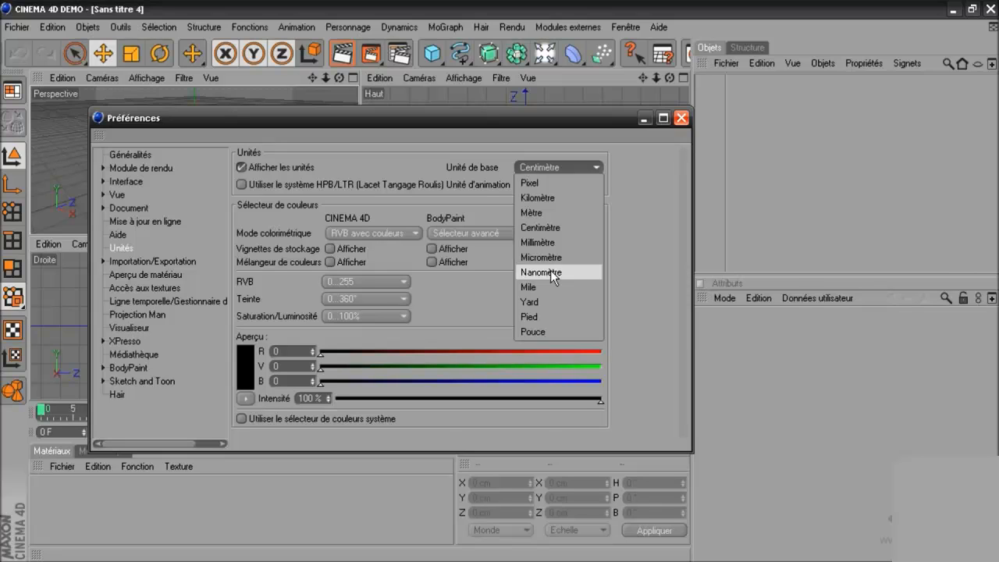
pyautogui.click(650, 190)
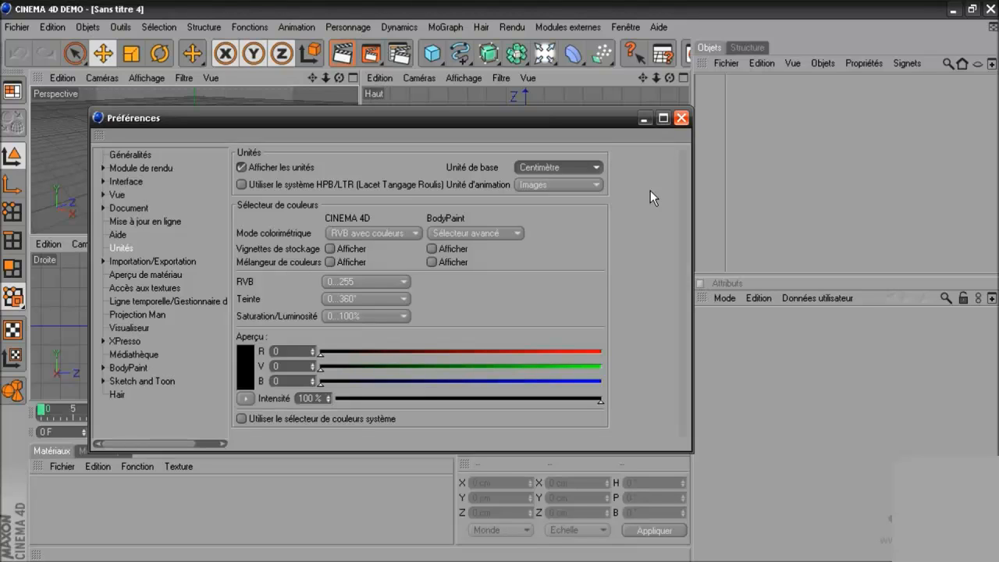
pyautogui.click(562, 167)
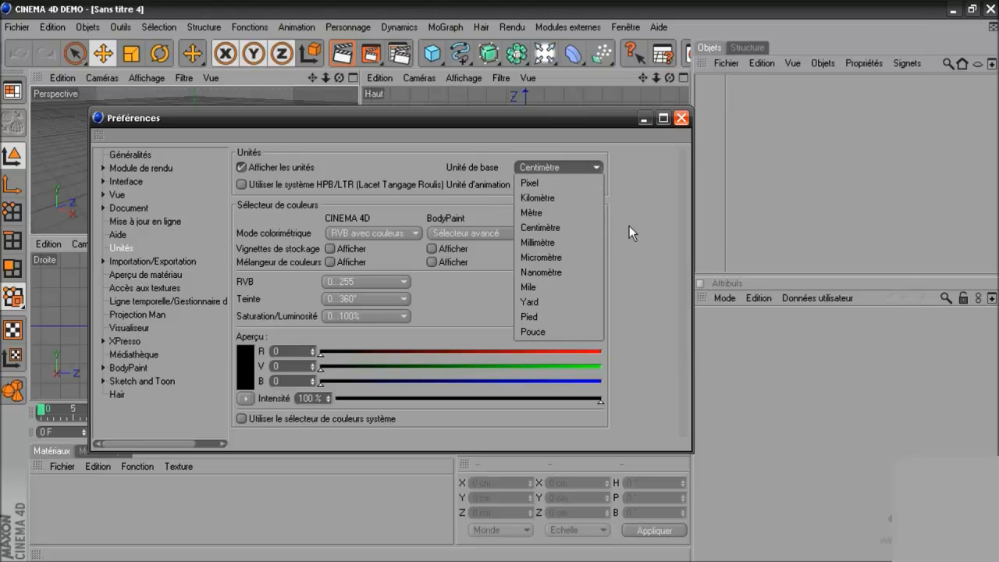
pyautogui.click(555, 223)
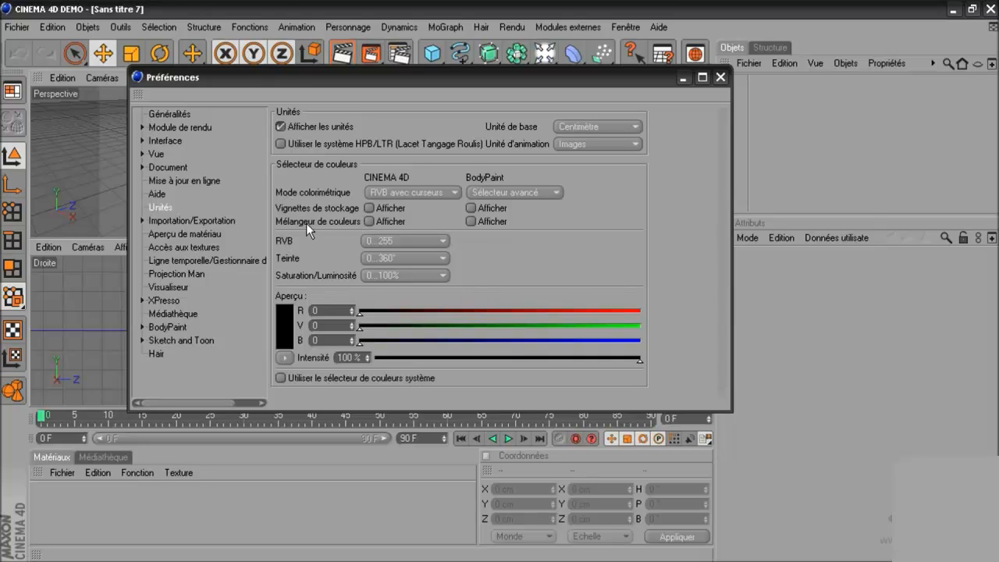
# - Set the CINEMA 4D colour mode to TSL avec couleurs and the preview's selector to Couleurs TSL
pyautogui.click(395, 193)
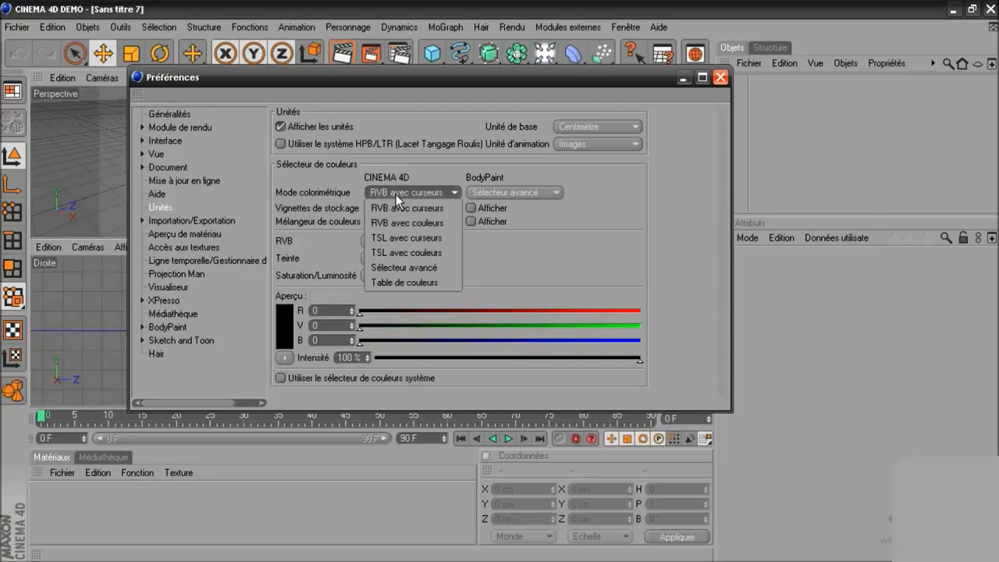
pyautogui.click(415, 252)
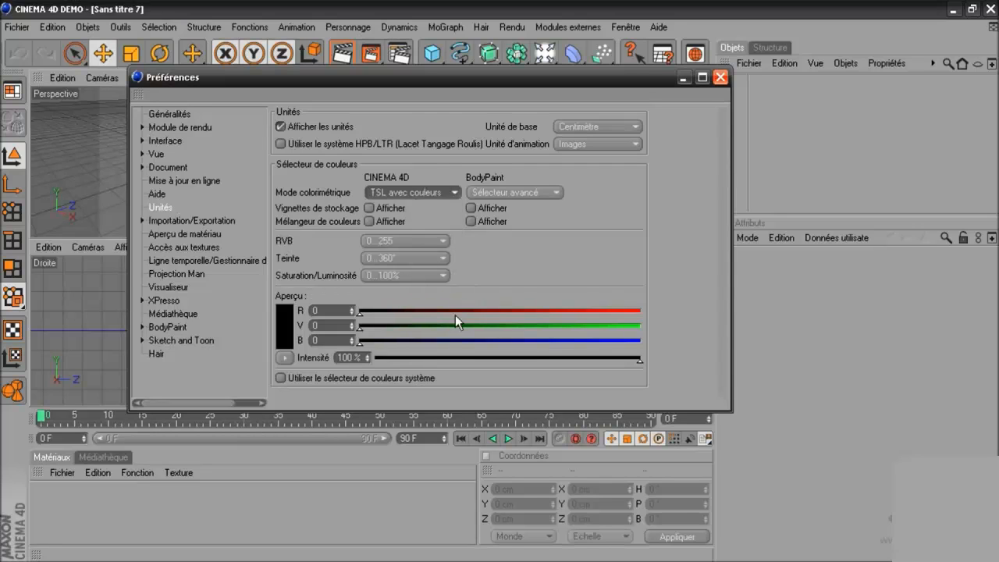
pyautogui.click(286, 357)
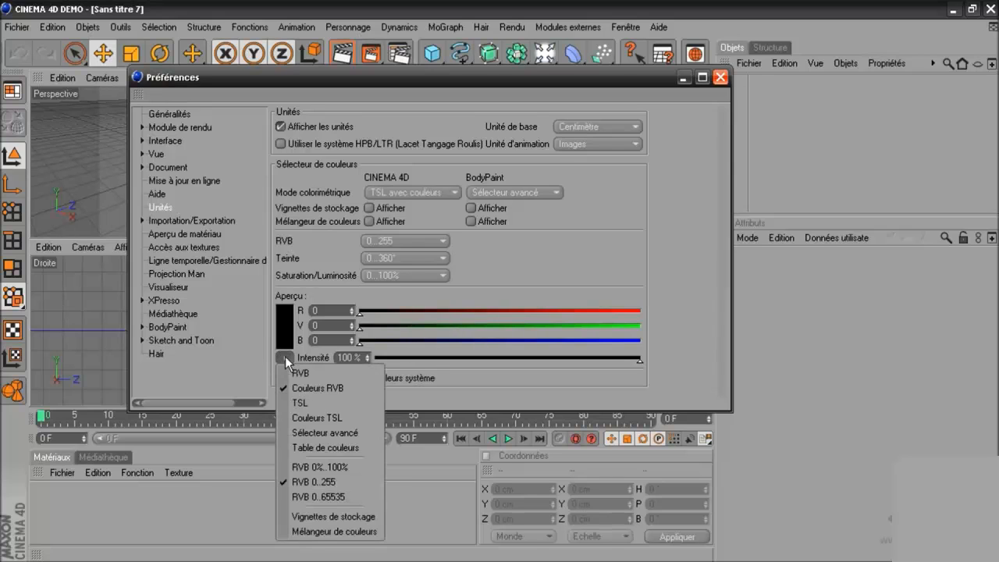
pyautogui.click(319, 419)
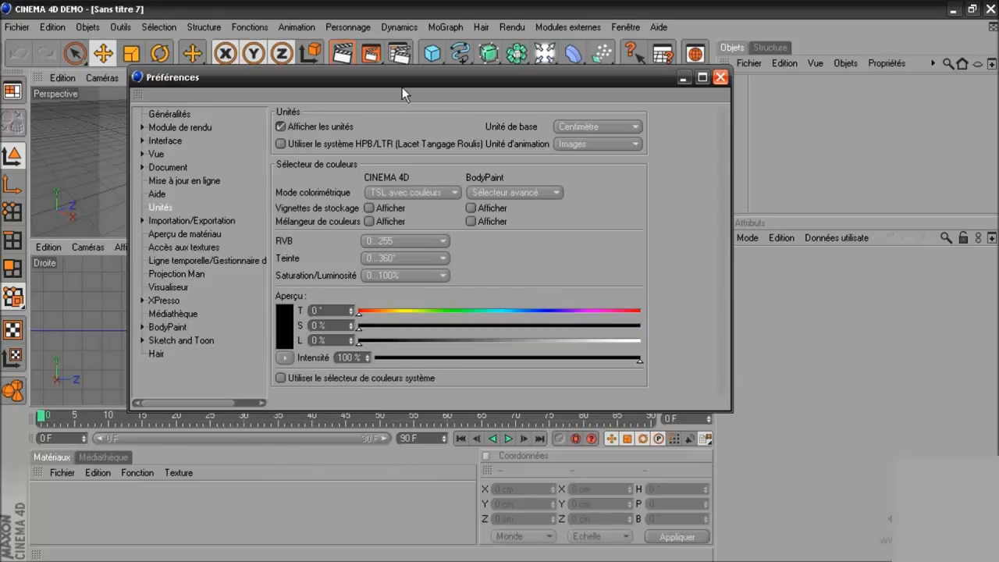
# - Make the preview colour pure red with saturation and luminosity both at 100 %
pyautogui.moveTo(402, 87); pyautogui.dragTo(404, 60)
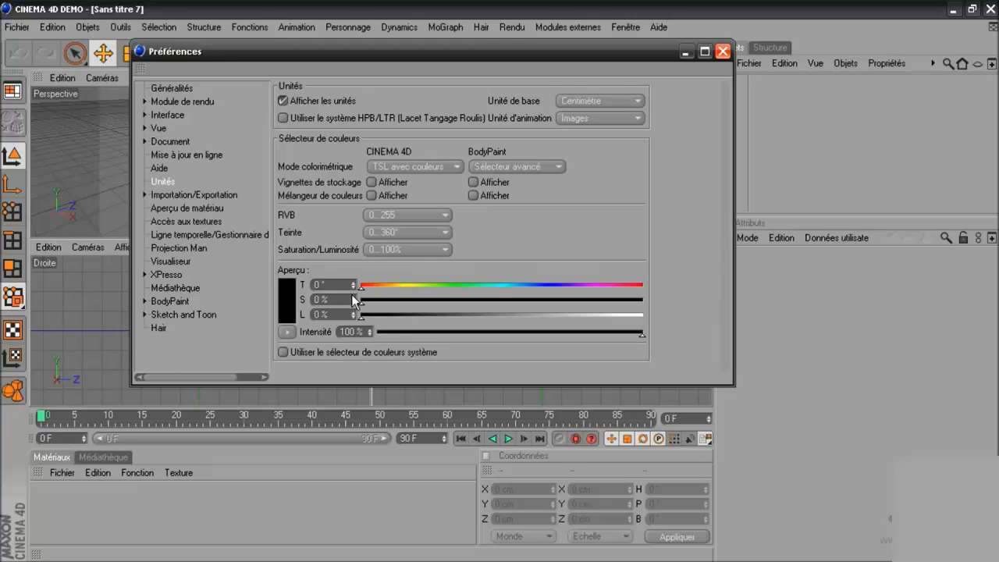
pyautogui.click(322, 284)
pyautogui.moveTo(362, 287); pyautogui.dragTo(647, 301)
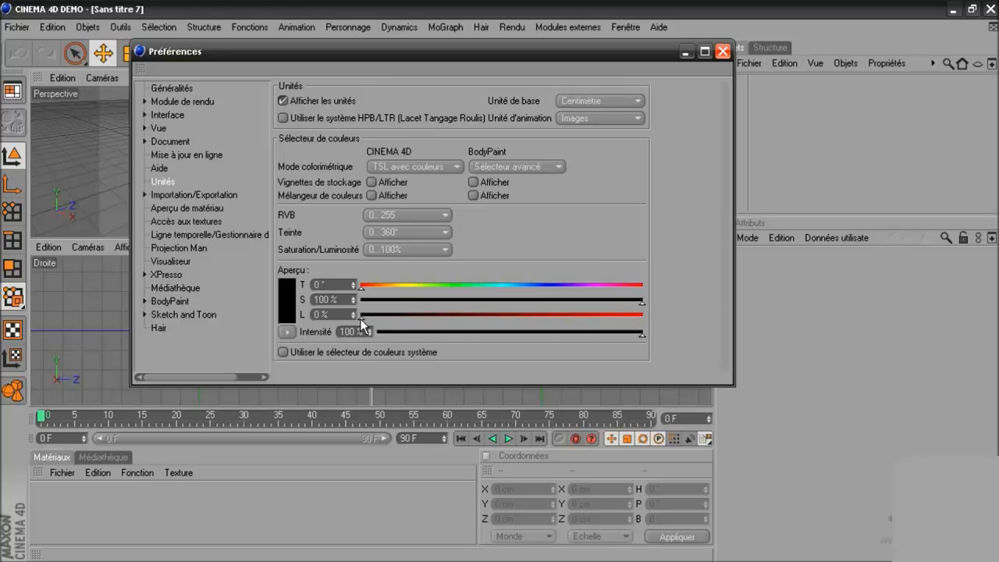
pyautogui.moveTo(361, 316); pyautogui.dragTo(646, 314)
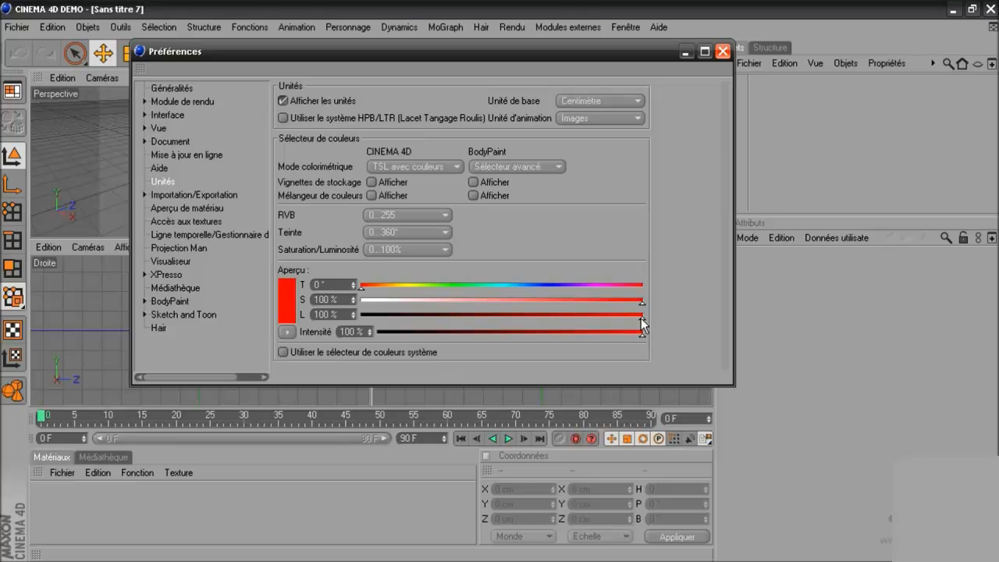
# - Mix a muted brown preview colour with hue 30°, saturation 26 % and luminosity 67 %
pyautogui.moveTo(641, 316); pyautogui.dragTo(560, 302)
pyautogui.moveTo(532, 303); pyautogui.dragTo(448, 305)
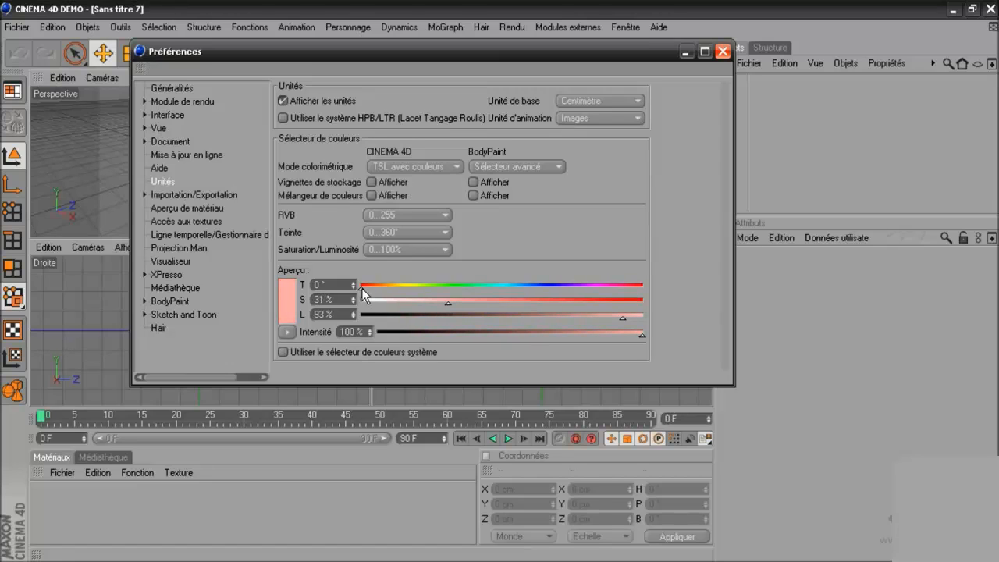
pyautogui.moveTo(362, 289); pyautogui.dragTo(529, 286)
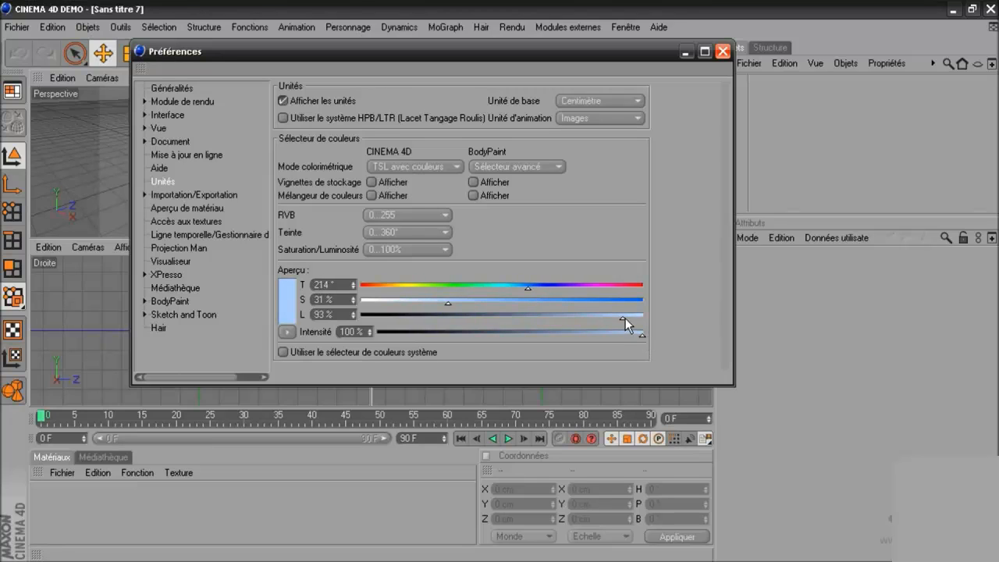
pyautogui.moveTo(623, 317); pyautogui.dragTo(554, 319)
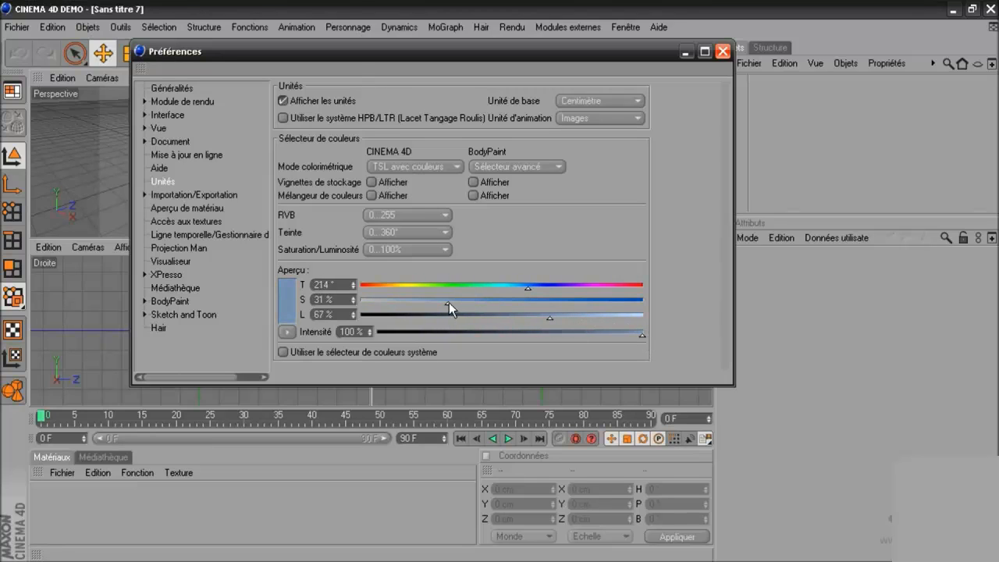
pyautogui.moveTo(448, 302); pyautogui.dragTo(436, 302)
pyautogui.moveTo(529, 288); pyautogui.dragTo(385, 282)
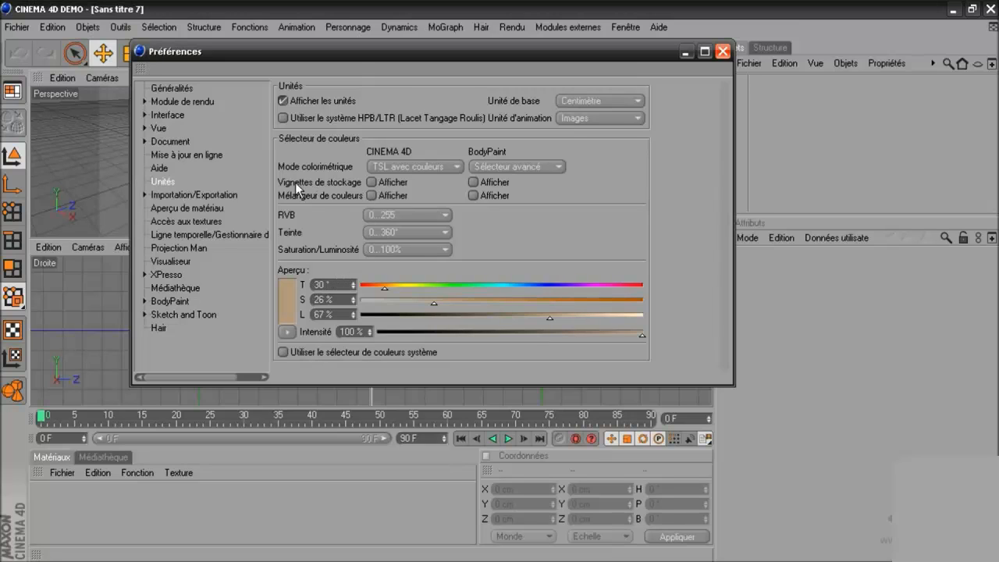
# - Enable the display of storage swatches (Vignettes de stockage) for the CINEMA 4D colour selector
pyautogui.click(371, 182)
pyautogui.click(287, 331)
pyautogui.click(320, 424)
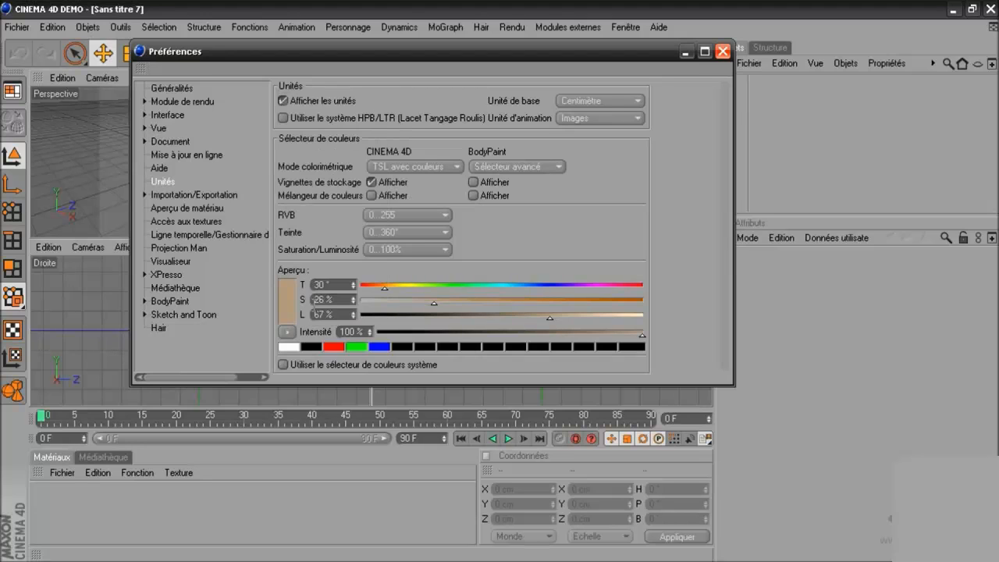
# - Load the stored black, red and blue swatches one after another into the preview colour
pyautogui.click(315, 351)
pyautogui.click(328, 349)
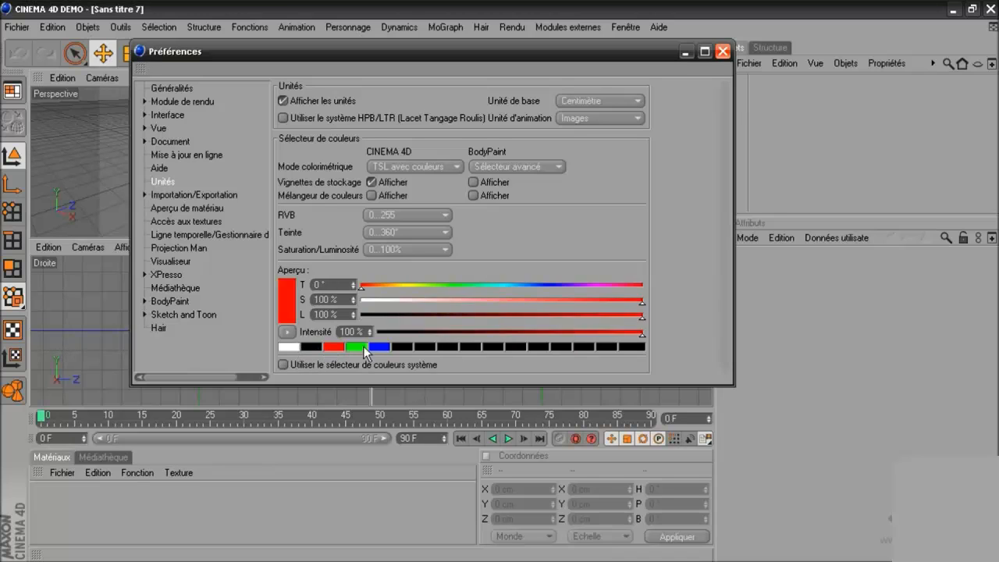
pyautogui.click(384, 348)
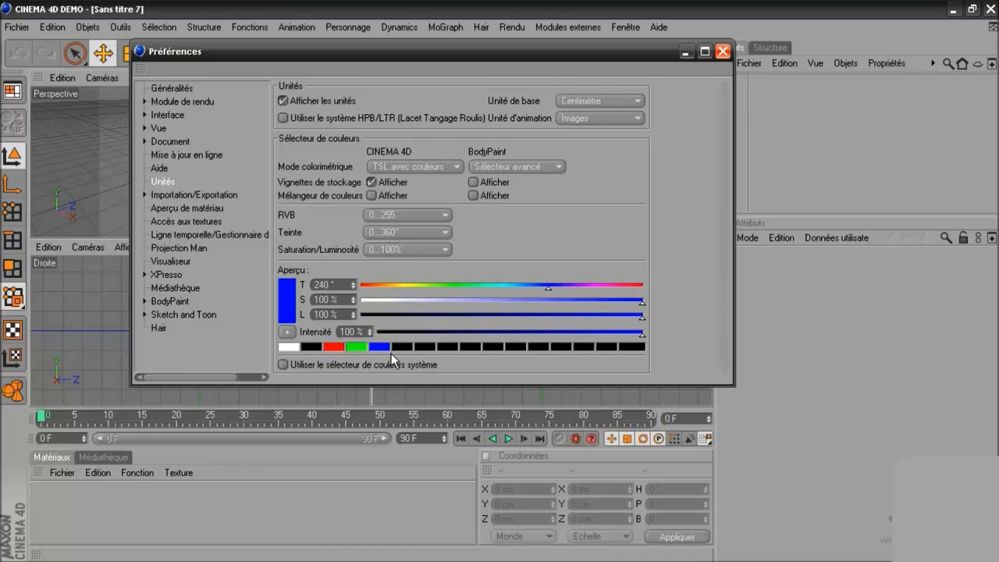
# - Mix a light orange with hue 39° and saturation 55 %, and store it in the empty swatch beside blue
pyautogui.click(392, 285)
pyautogui.moveTo(437, 299); pyautogui.dragTo(515, 299)
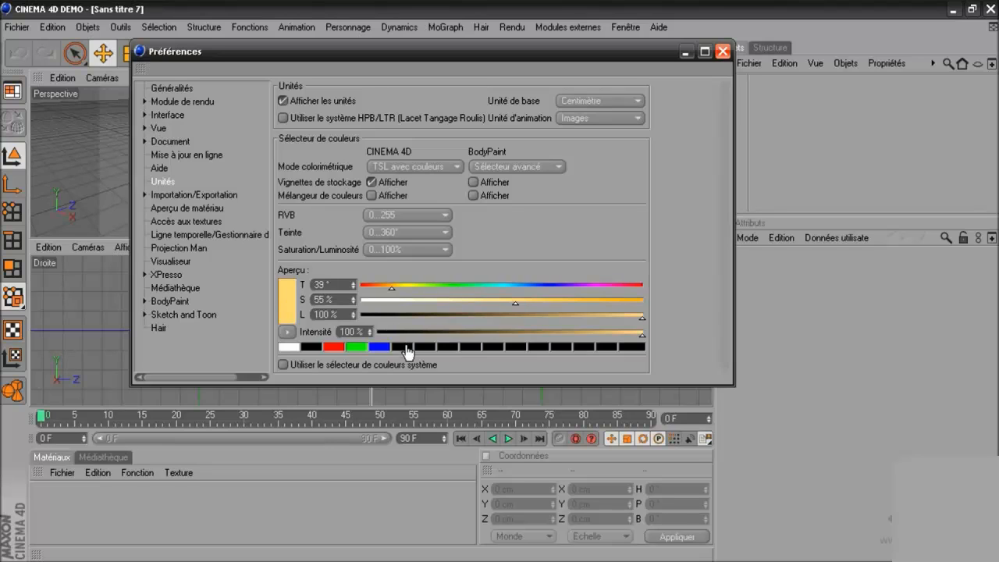
pyautogui.click(356, 345)
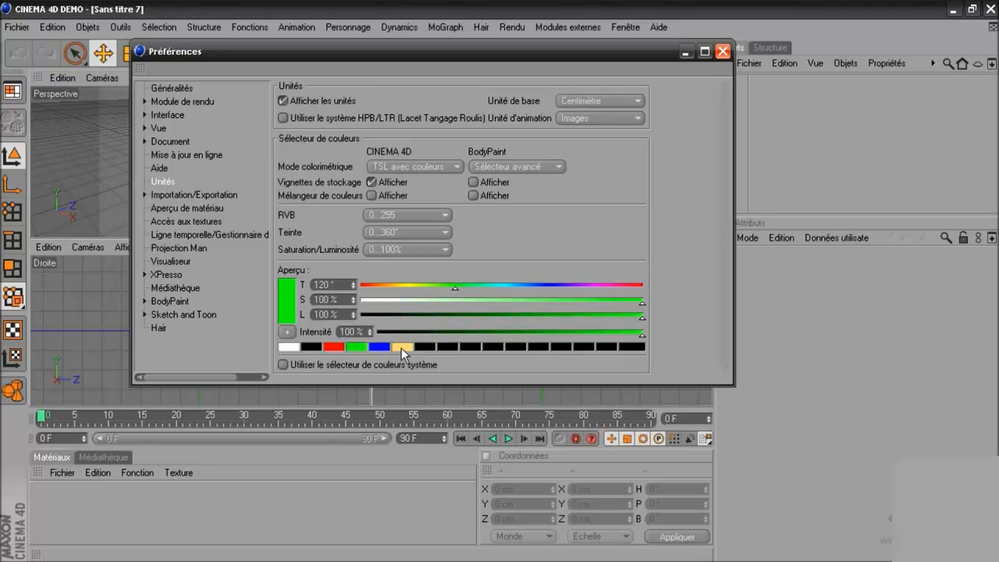
pyautogui.click(401, 348)
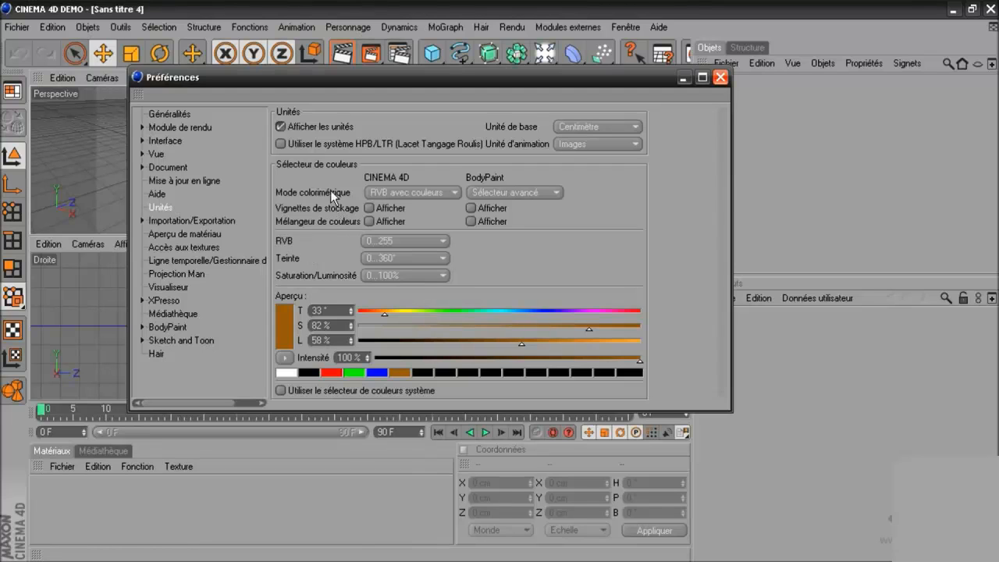
# - Review the graphics card's OpenGL capabilities from the Vue preferences and close the report
pyautogui.click(158, 155)
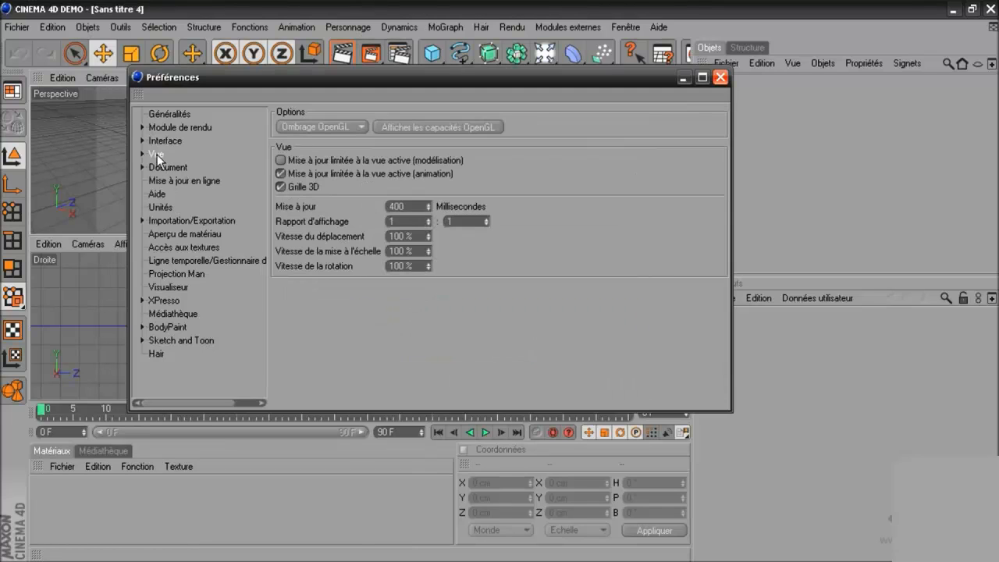
pyautogui.click(437, 126)
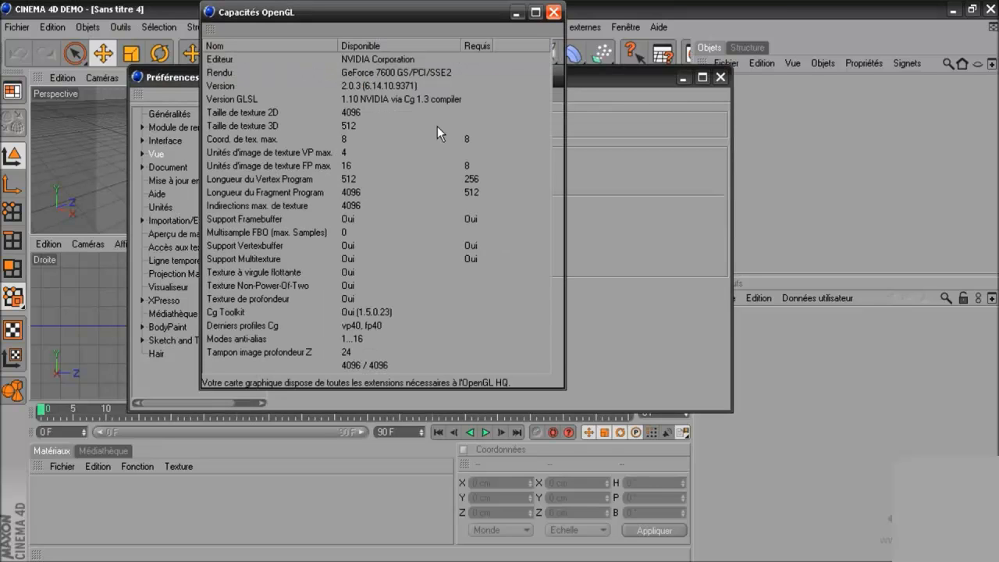
pyautogui.moveTo(413, 18); pyautogui.dragTo(611, 113)
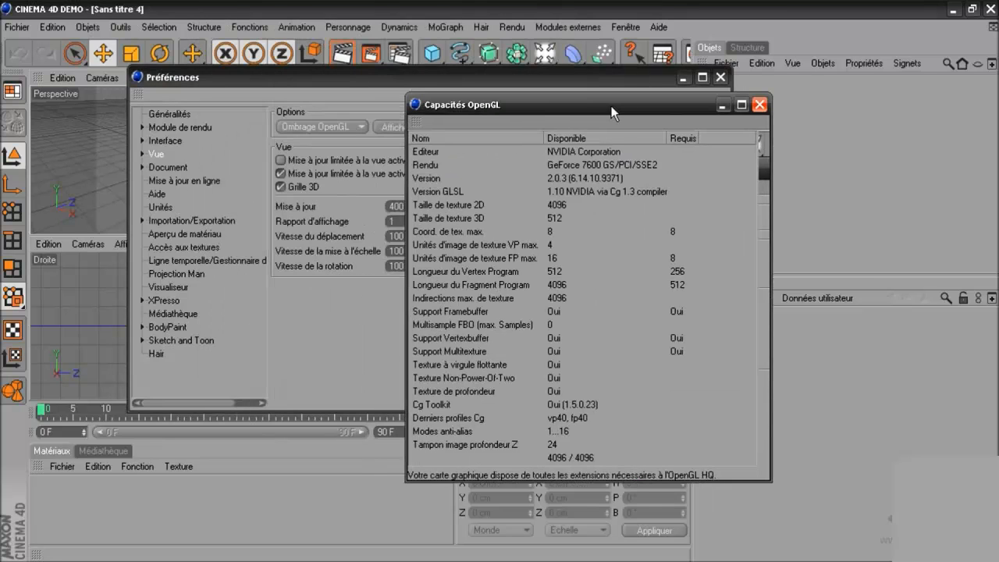
pyautogui.moveTo(542, 103)
pyautogui.mouseDown()
pyautogui.moveTo(622, 86)
pyautogui.moveTo(545, 95)
pyautogui.mouseUp()
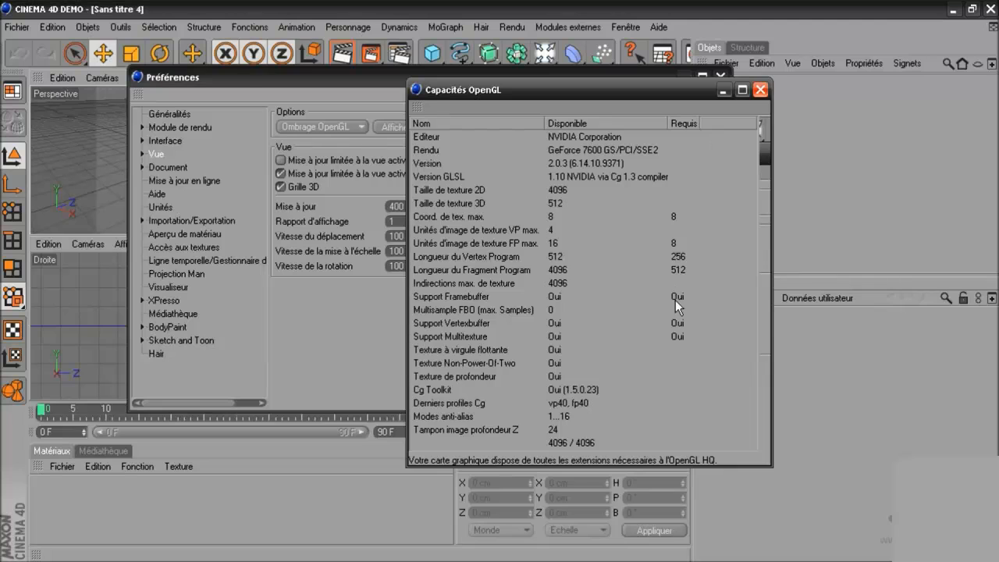
pyautogui.click(760, 90)
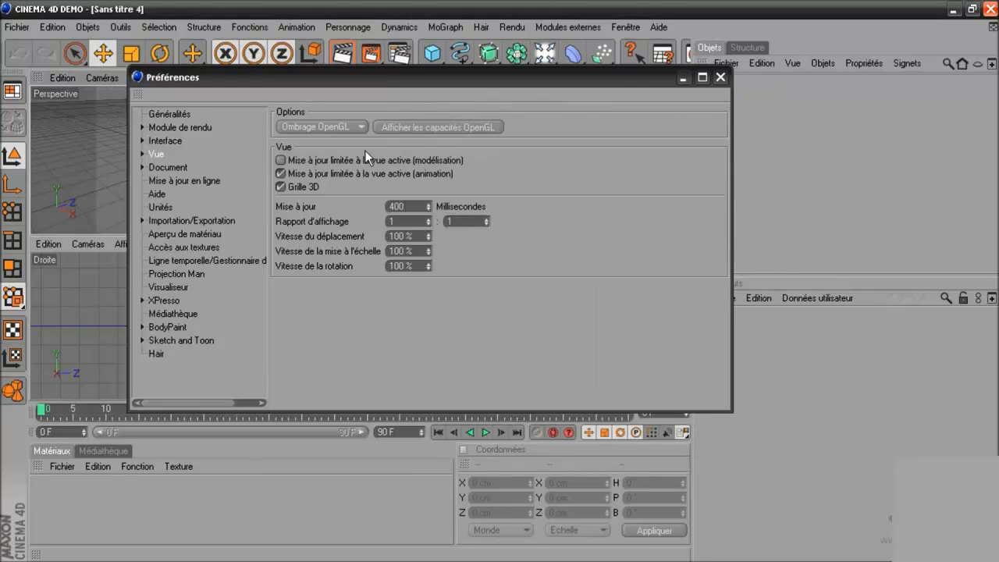
# - Choose Ombrage OpenGL as the view shading option and close the preferences
pyautogui.click(348, 126)
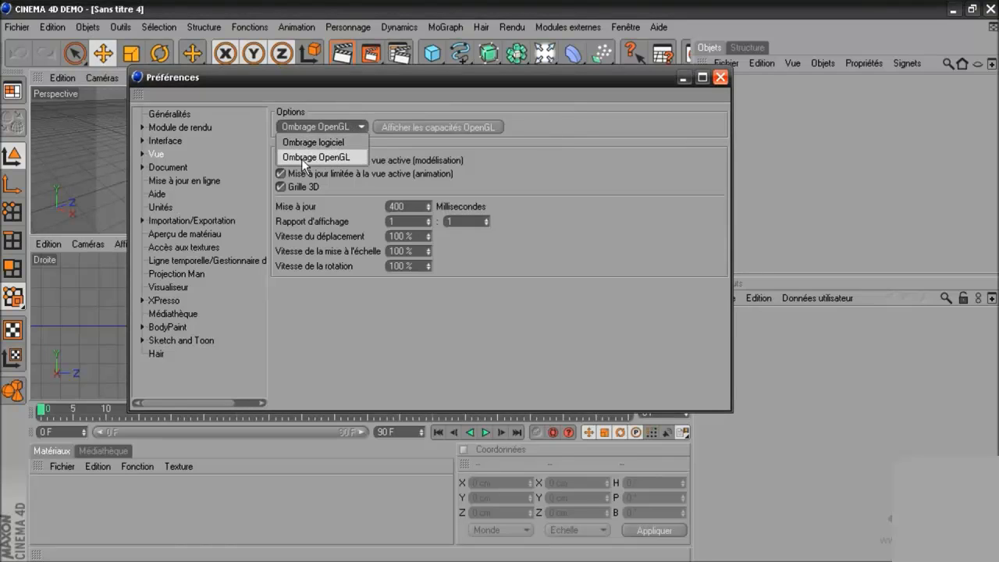
pyautogui.click(337, 158)
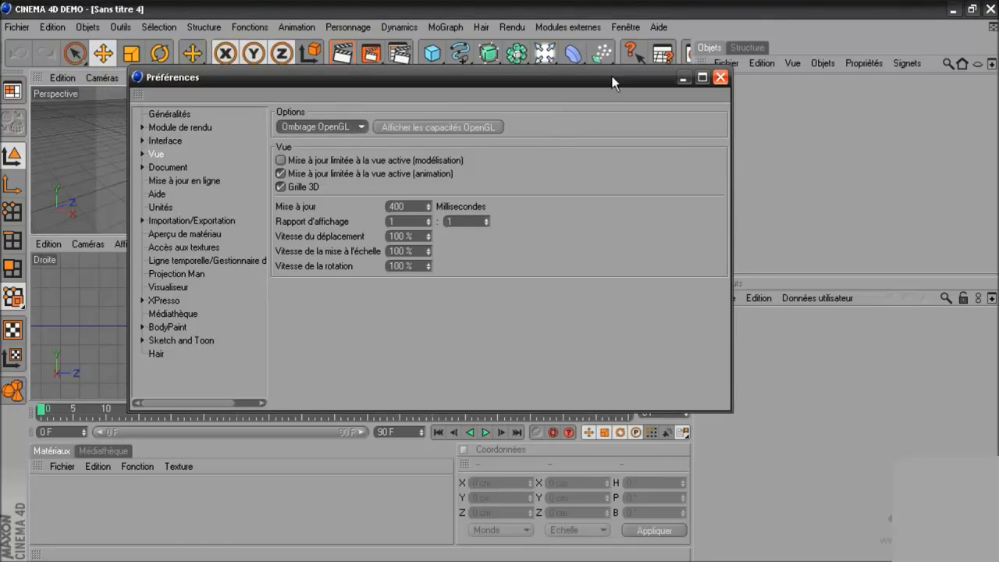
pyautogui.click(720, 78)
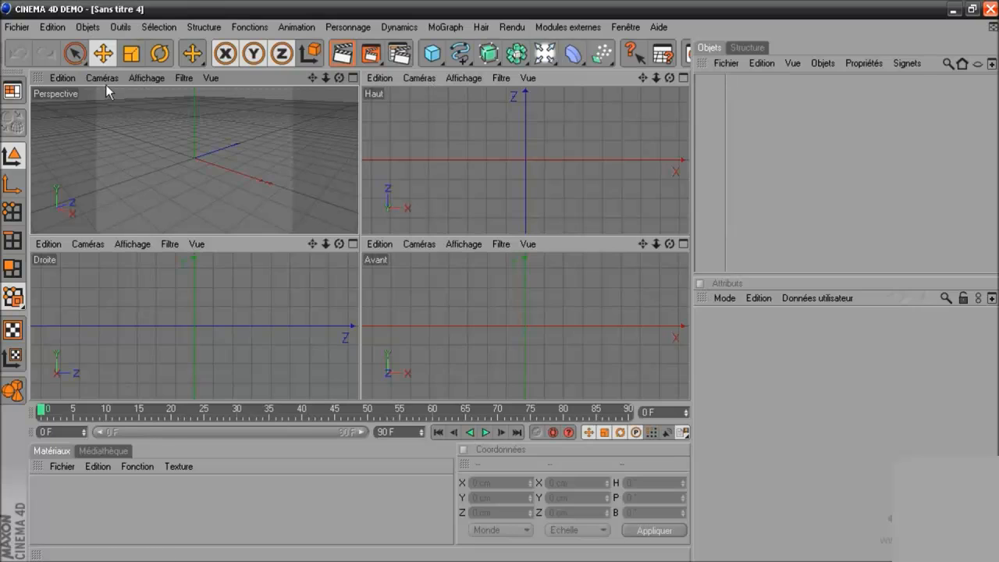
# - Look through the Perspective view's display modes, including OpenGL HQ, and maximize that view
pyautogui.click(147, 78)
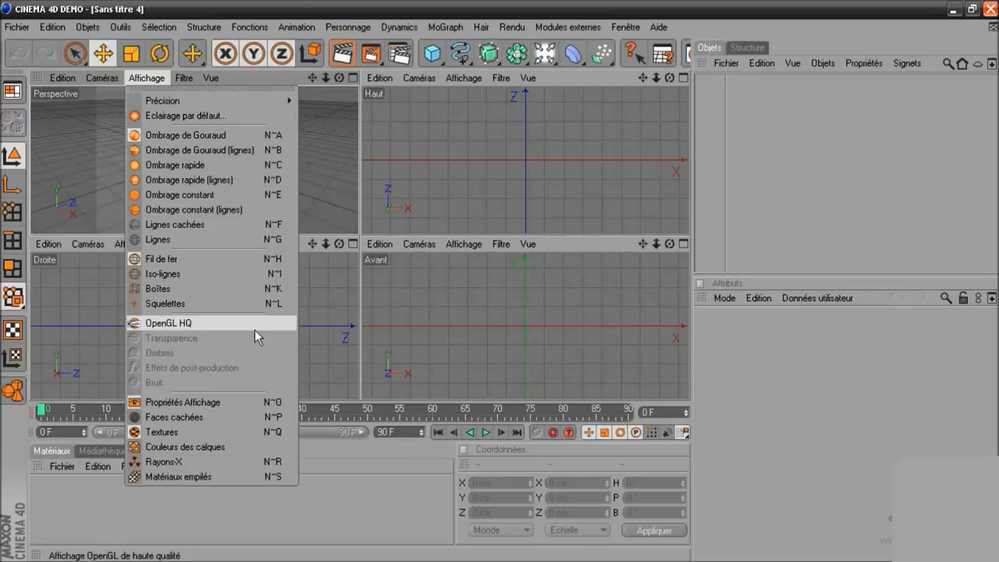
pyautogui.click(272, 74)
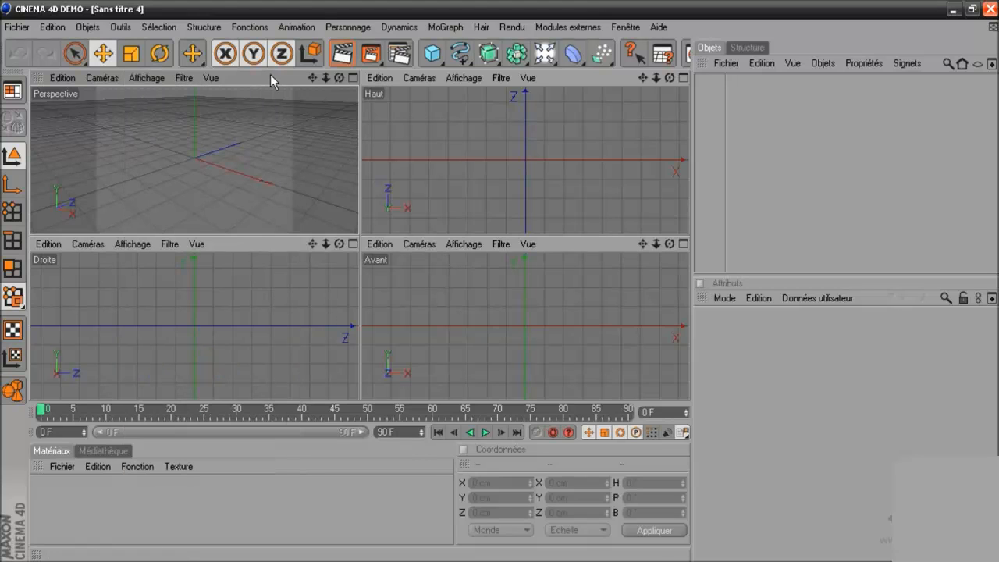
pyautogui.click(353, 78)
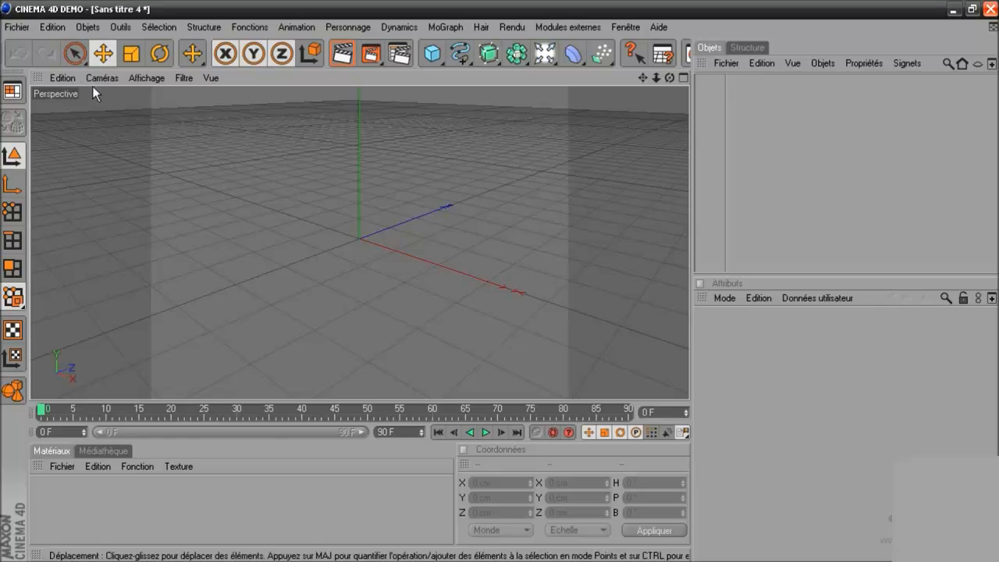
# - Open the configuration of all four views at once (Tout configurer) in the attributes
pyautogui.click(66, 78)
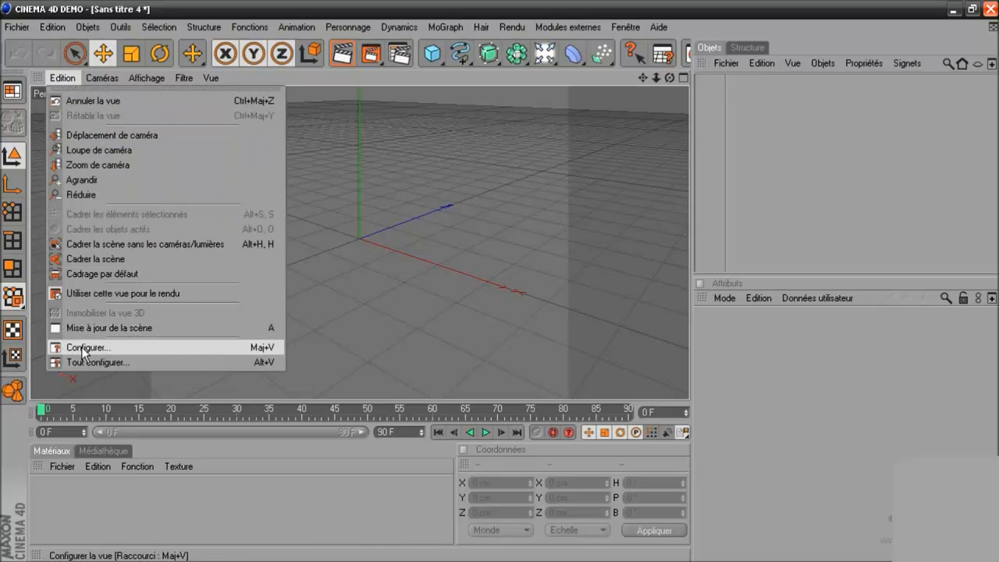
pyautogui.click(404, 187)
pyautogui.click(51, 28)
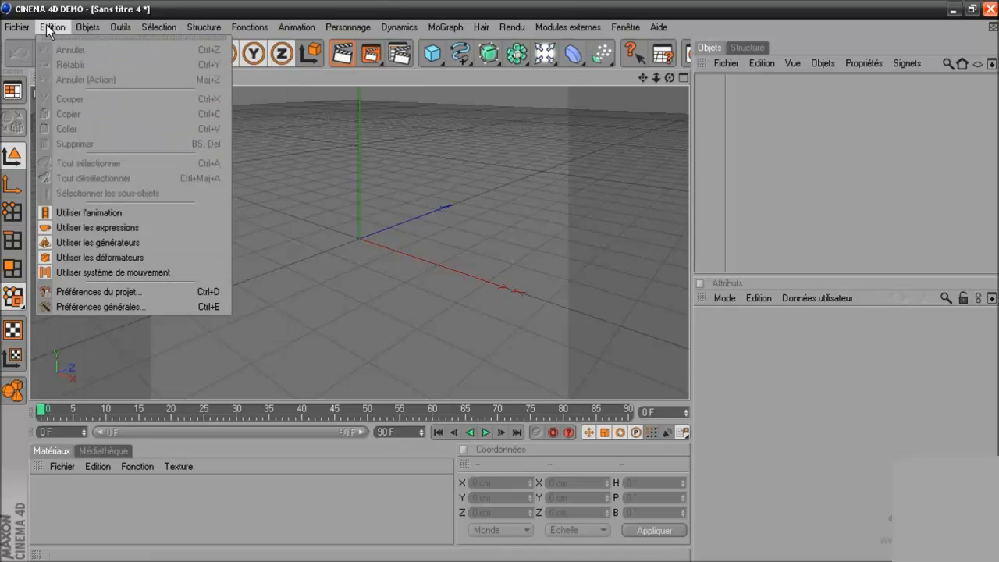
pyautogui.click(55, 81)
pyautogui.click(58, 78)
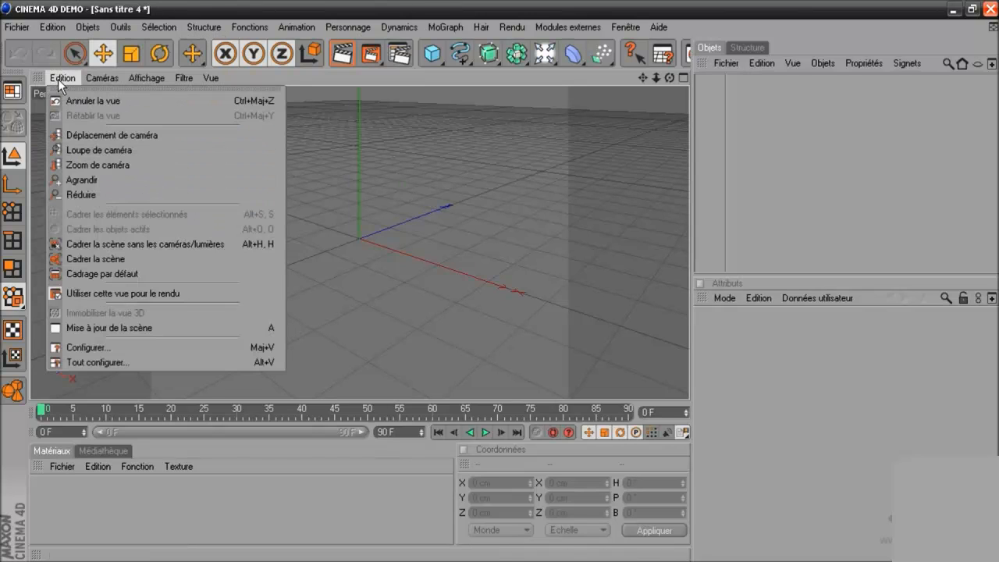
pyautogui.click(98, 359)
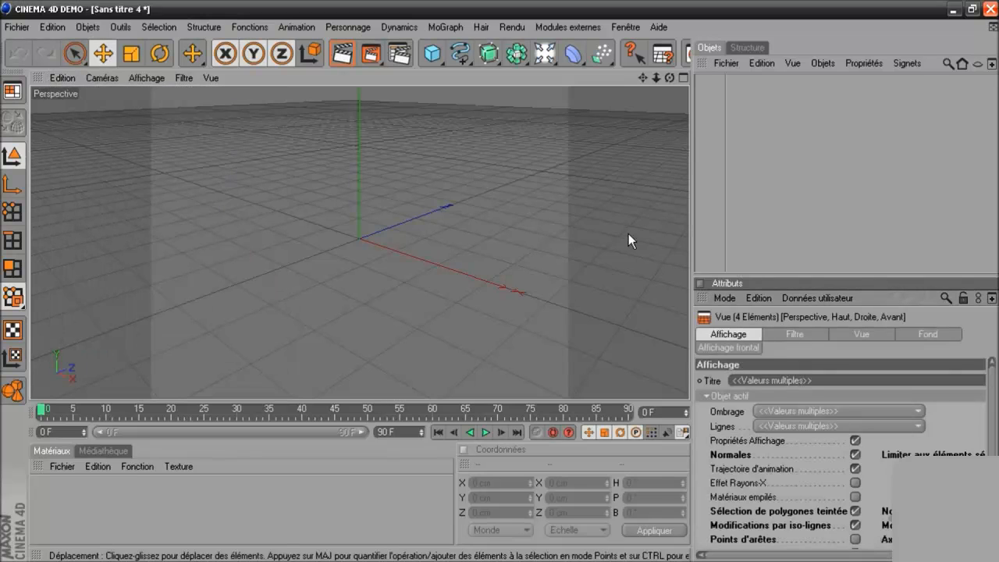
# - Add a cube, narrow it to about 196.75 cm in X and shift it to about X 1.9 cm, Z -0.09 cm
pyautogui.click(431, 53)
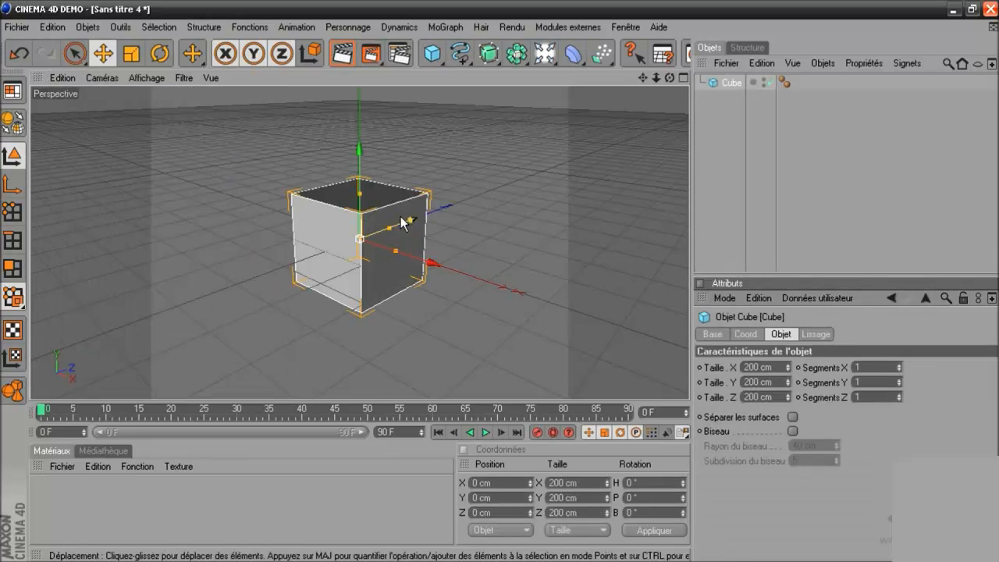
pyautogui.scroll(3, 489, 237)
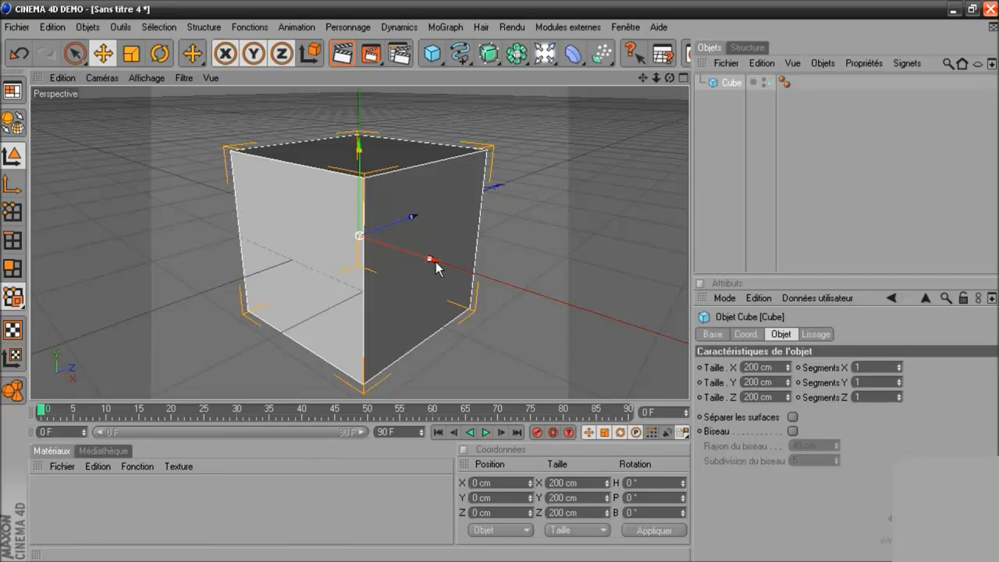
pyautogui.moveTo(401, 224); pyautogui.dragTo(400, 225)
pyautogui.moveTo(669, 78); pyautogui.dragTo(659, 78)
pyautogui.moveTo(425, 262); pyautogui.dragTo(439, 264)
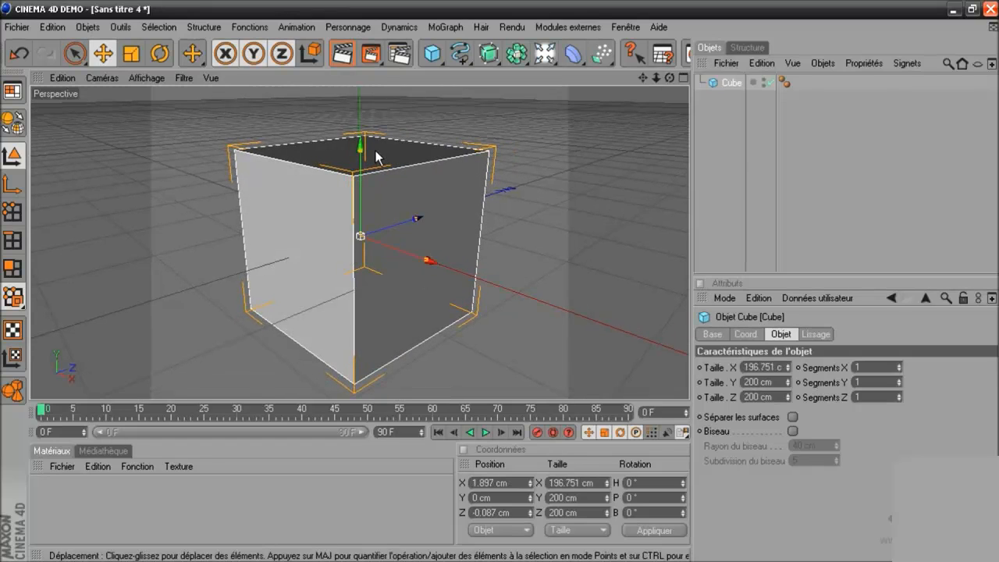
pyautogui.moveTo(670, 78); pyautogui.dragTo(659, 79)
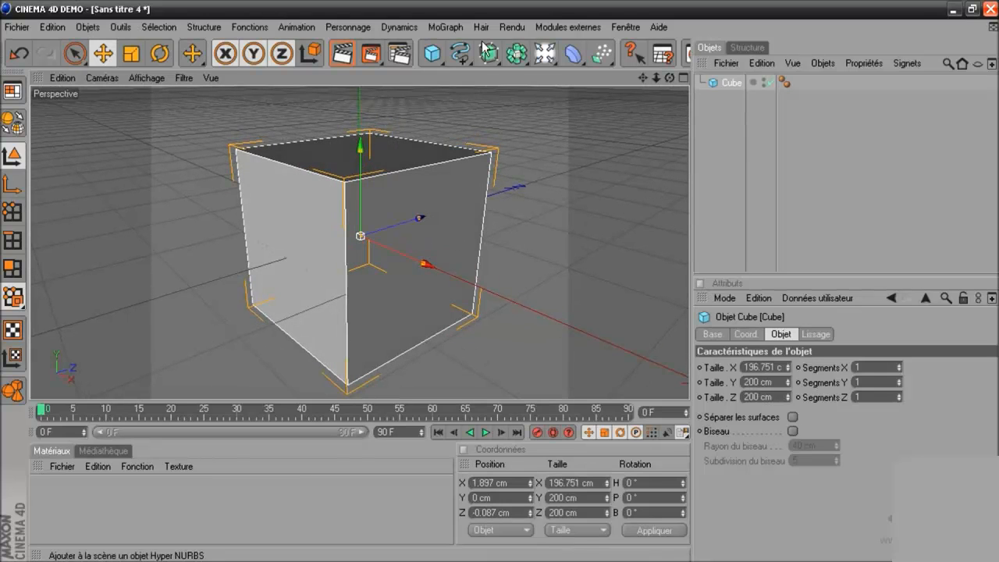
# - Display the Vue settings of all four views (Tout configurer) in a widened attributes area
pyautogui.click(460, 53)
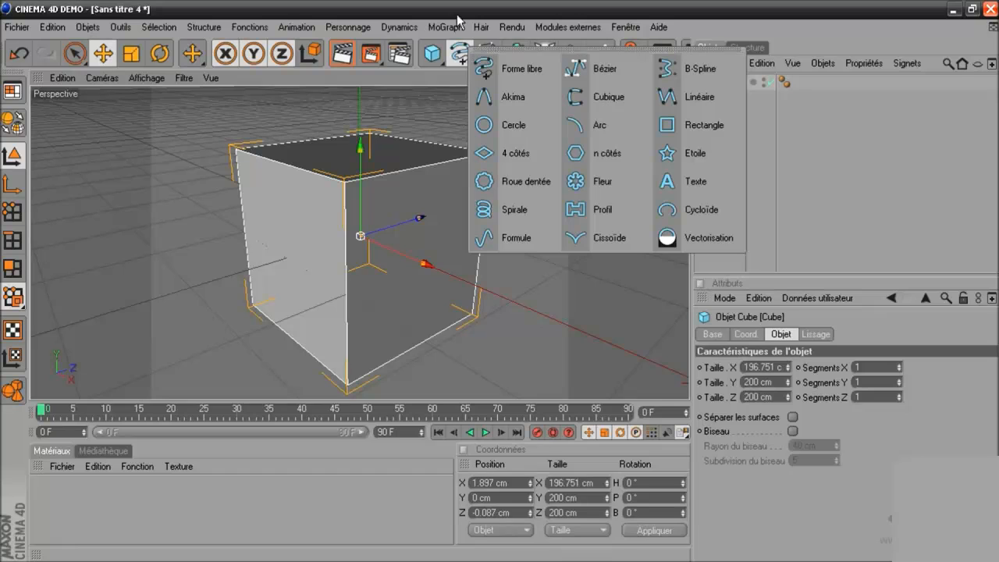
pyautogui.click(62, 78)
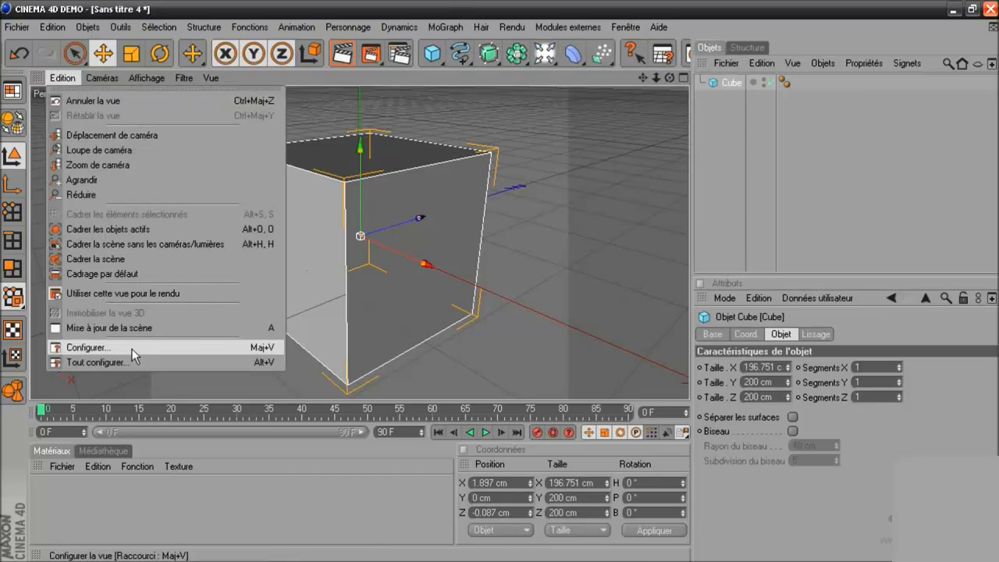
pyautogui.click(94, 362)
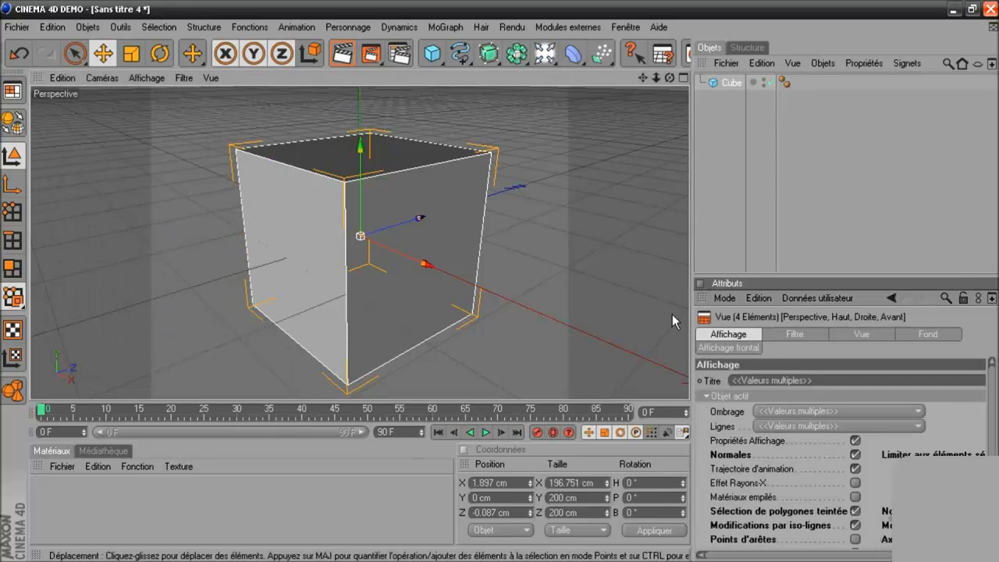
pyautogui.moveTo(689, 250); pyautogui.dragTo(605, 248)
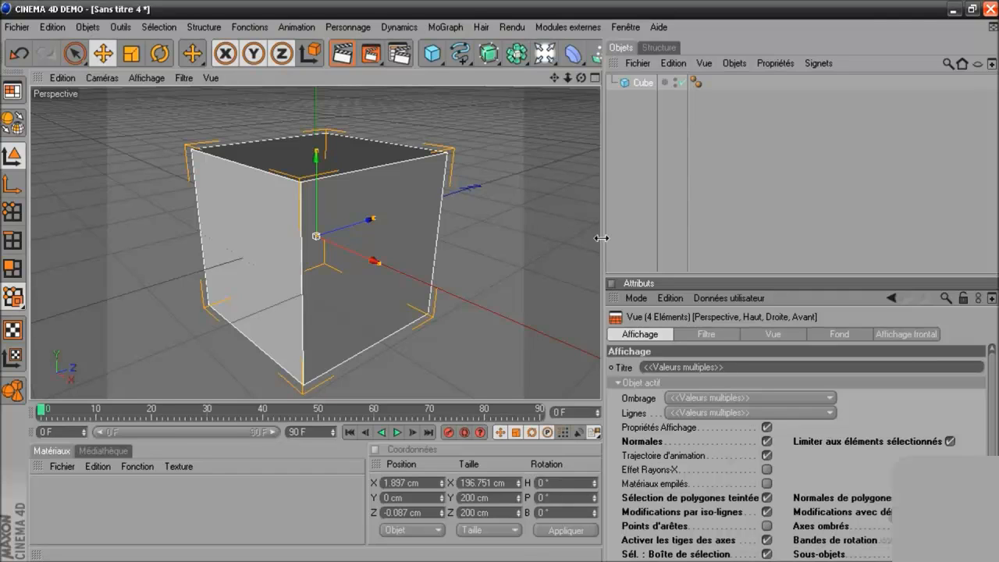
pyautogui.moveTo(601, 238); pyautogui.dragTo(596, 238)
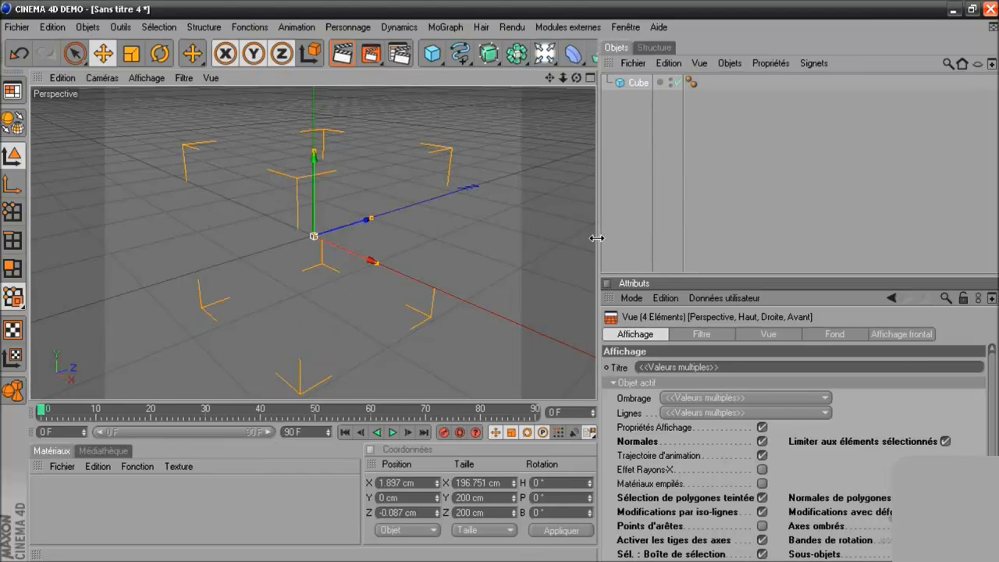
pyautogui.click(826, 333)
pyautogui.click(789, 334)
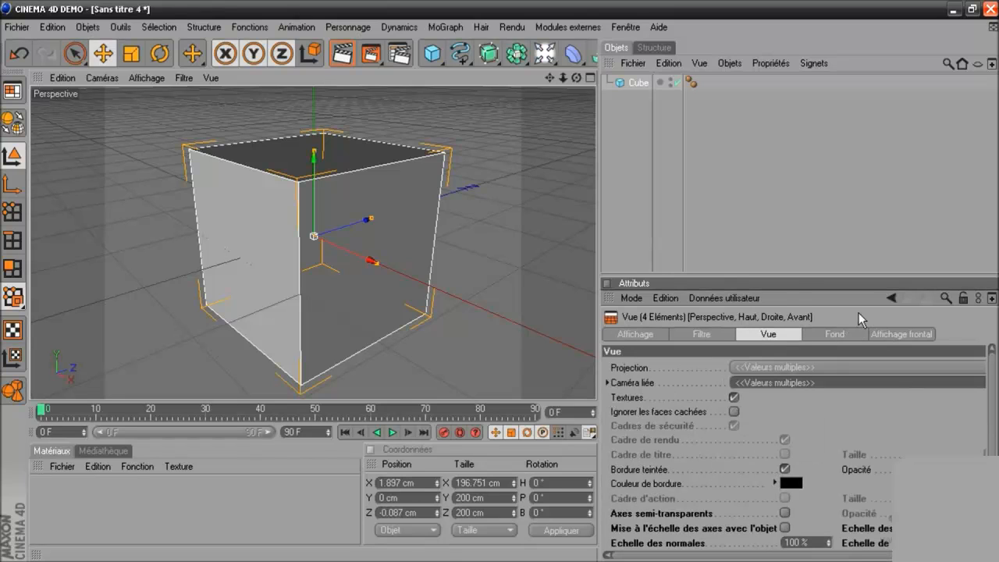
# - Enlarge the attributes area vertically and reduce the scale of the object axes (Echelle des axes) for all views
pyautogui.moveTo(796, 276); pyautogui.dragTo(785, 202)
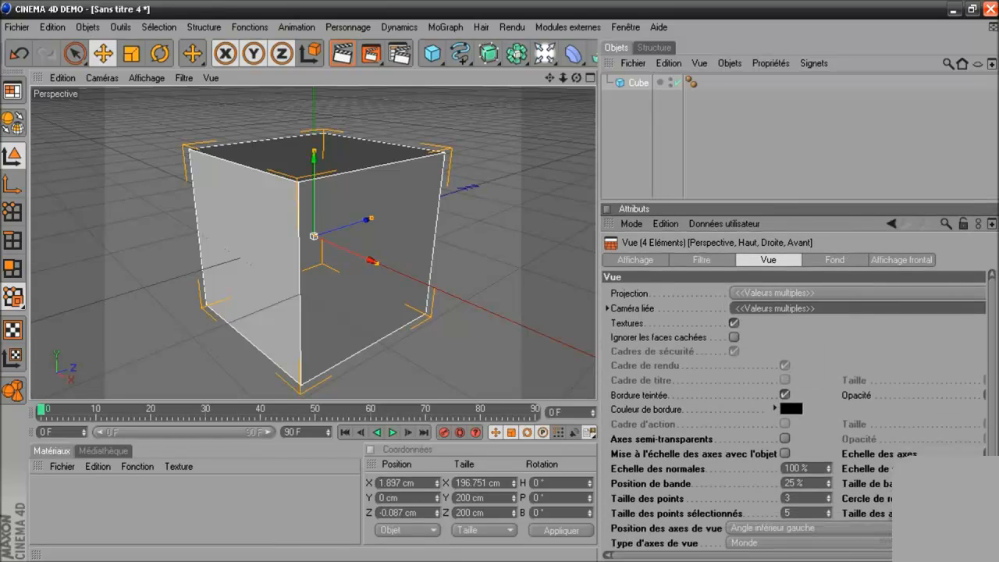
pyautogui.hscroll(3, 792, 417)
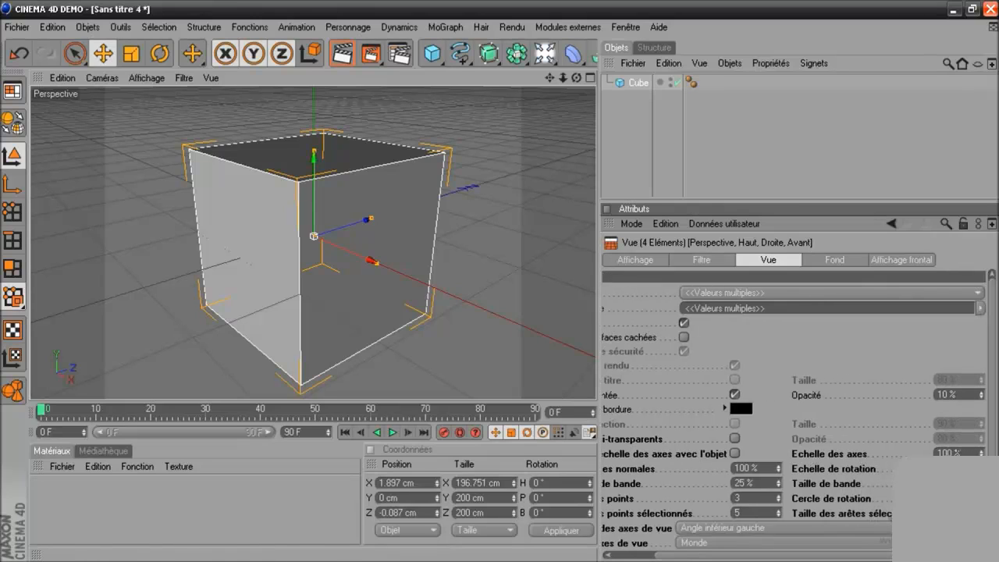
pyautogui.scroll(-19, 953, 451)
pyautogui.scroll(-20, 958, 452)
pyautogui.moveTo(808, 557); pyautogui.dragTo(755, 557)
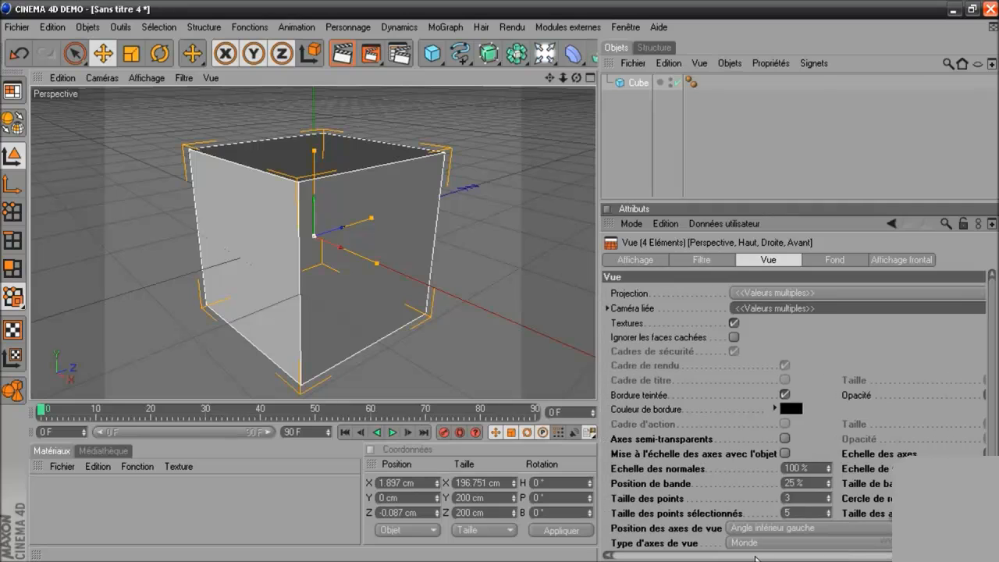
# - Deselect and reselect the cube to check its axes, and widen the Perspective view by narrowing the attributes area
pyautogui.click(132, 195)
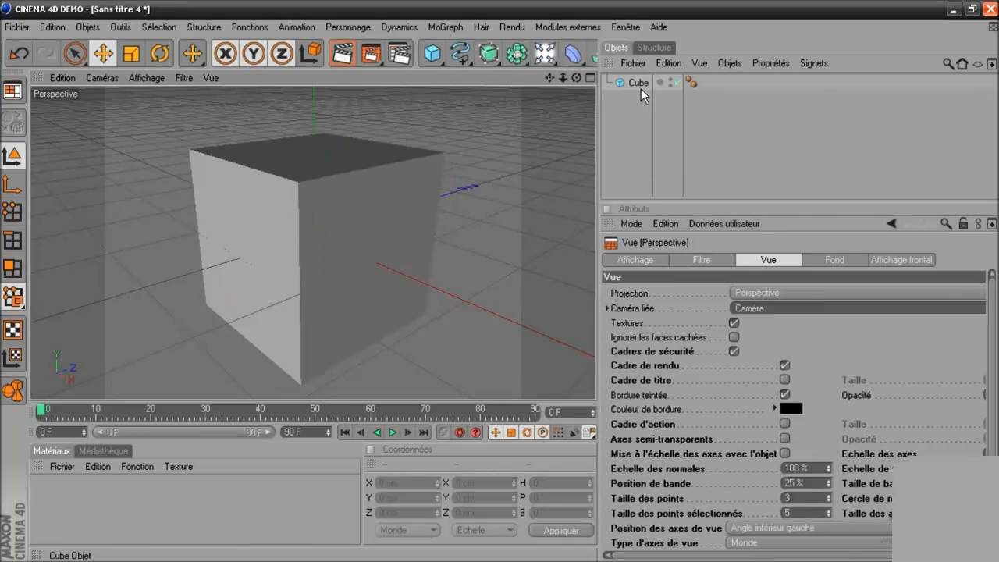
pyautogui.click(442, 164)
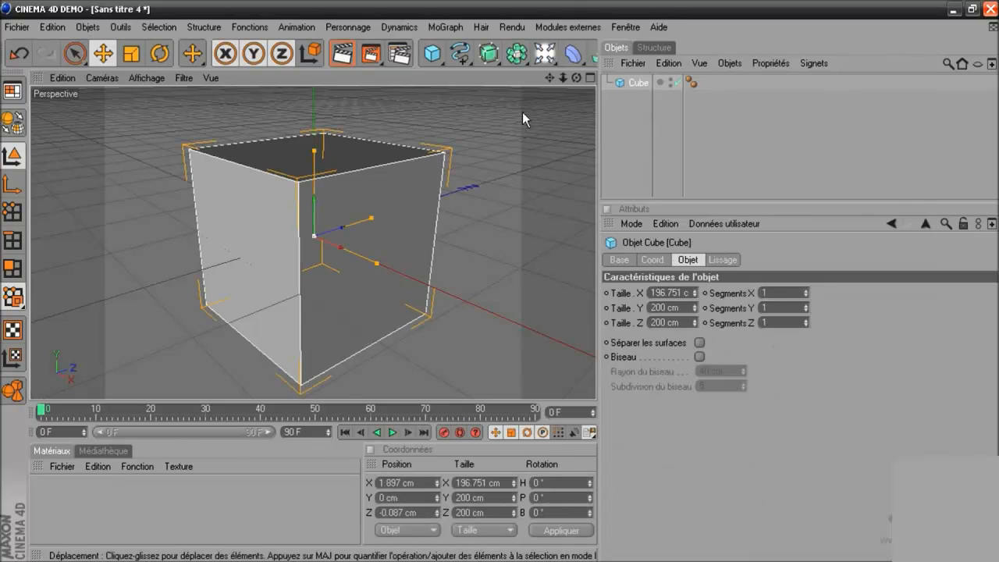
pyautogui.moveTo(599, 113)
pyautogui.mouseDown()
pyautogui.moveTo(733, 115)
pyautogui.moveTo(714, 115)
pyautogui.mouseUp()
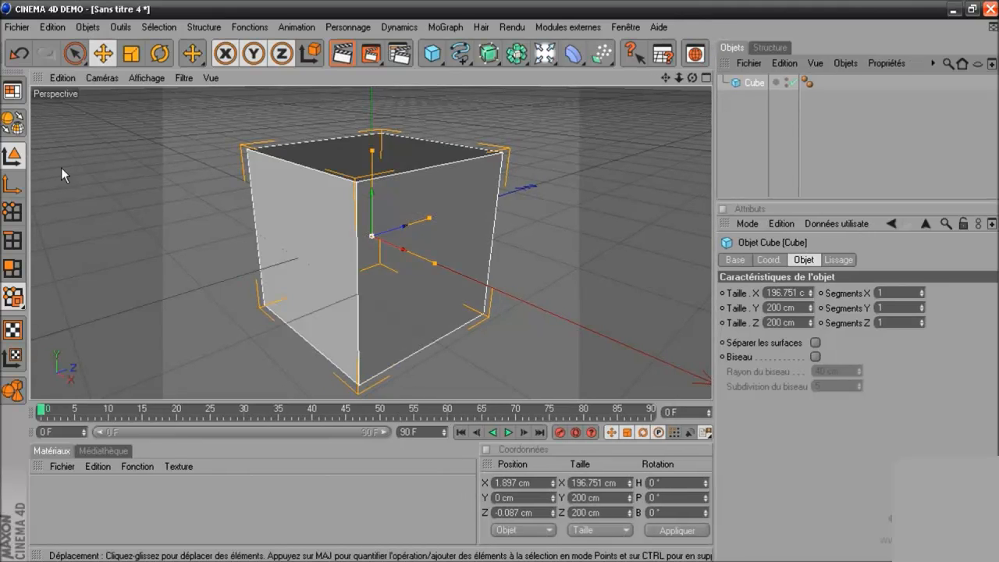